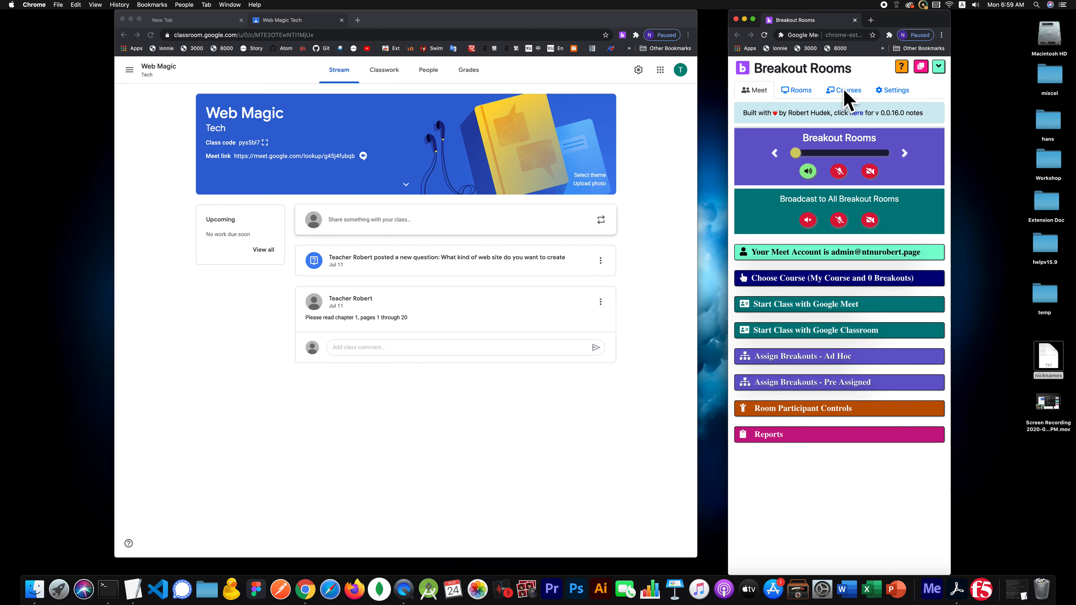
left_click(844, 91)
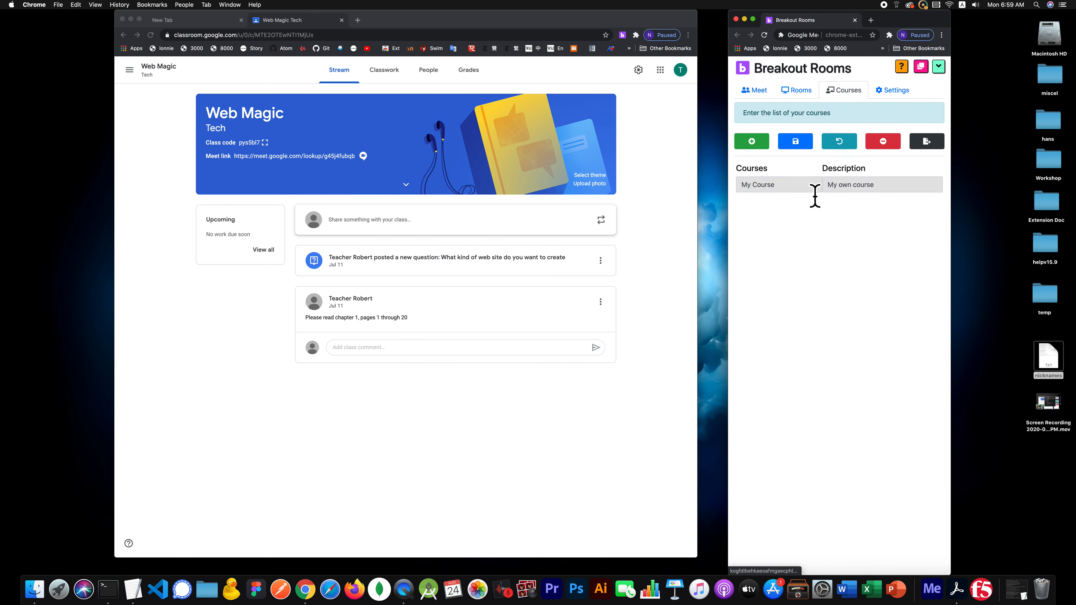
- Add a Web Magic course with description 'web' next to My Course and save it
left_click(756, 141)
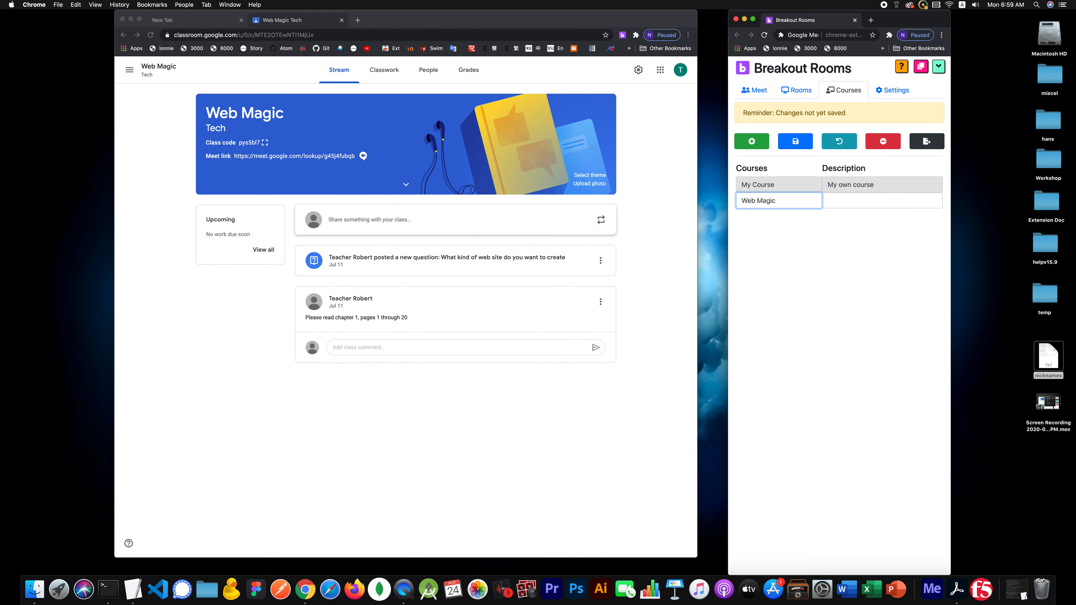
left_click(850, 201)
type("web")
left_click(795, 141)
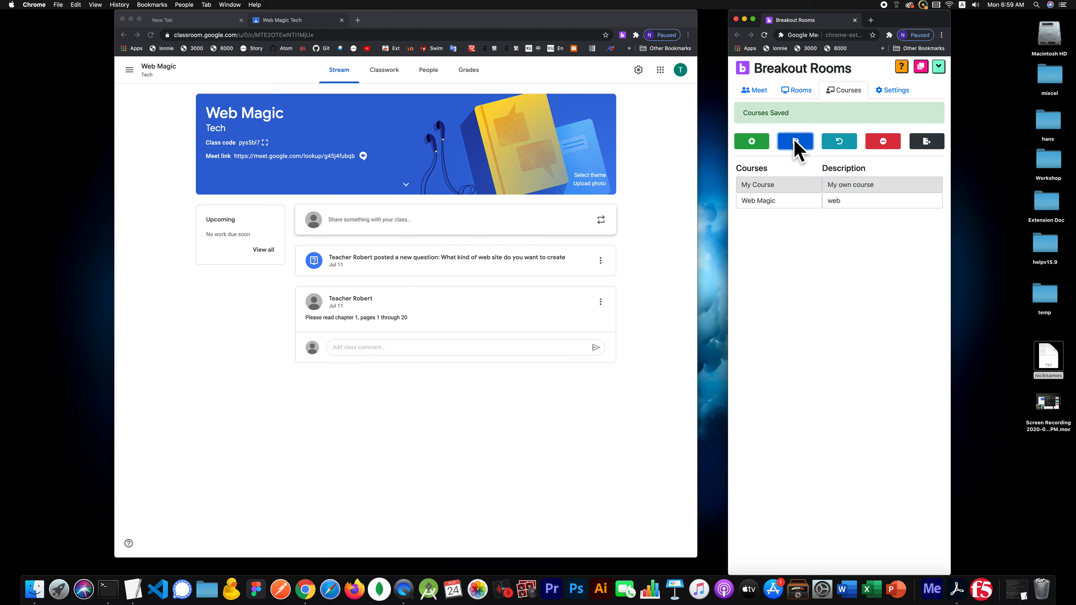
- Select the Web Magic course on the Rooms list
left_click(802, 95)
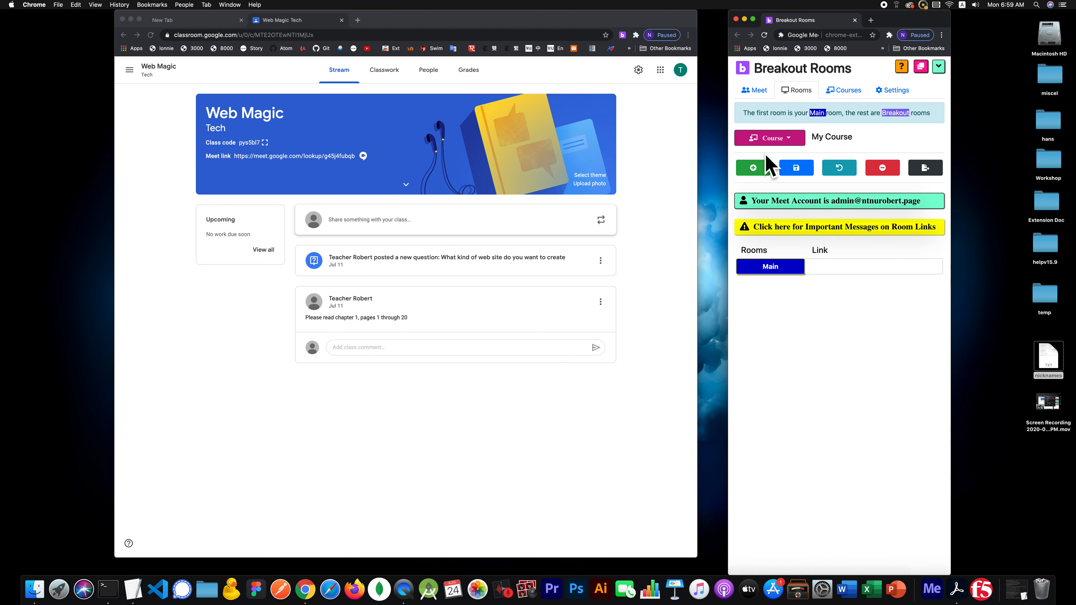
left_click(773, 142)
left_click(770, 172)
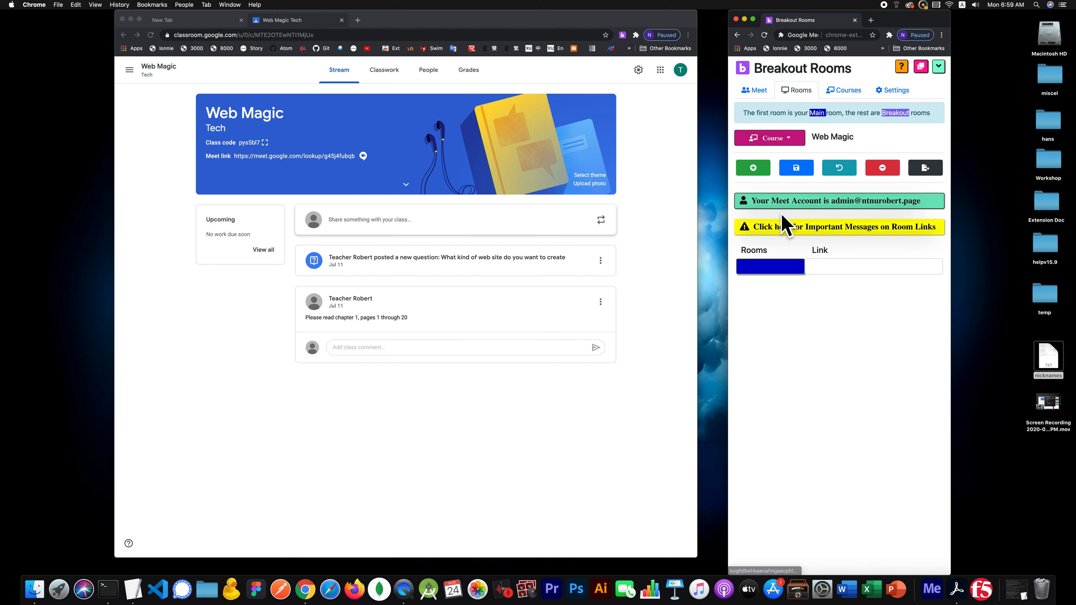
- Add and name Room 1, Room 2 and Room 3, then save to generate their Meet links
left_click(754, 168)
left_click(754, 168)
left_click(754, 168)
left_click(784, 267)
type("Main")
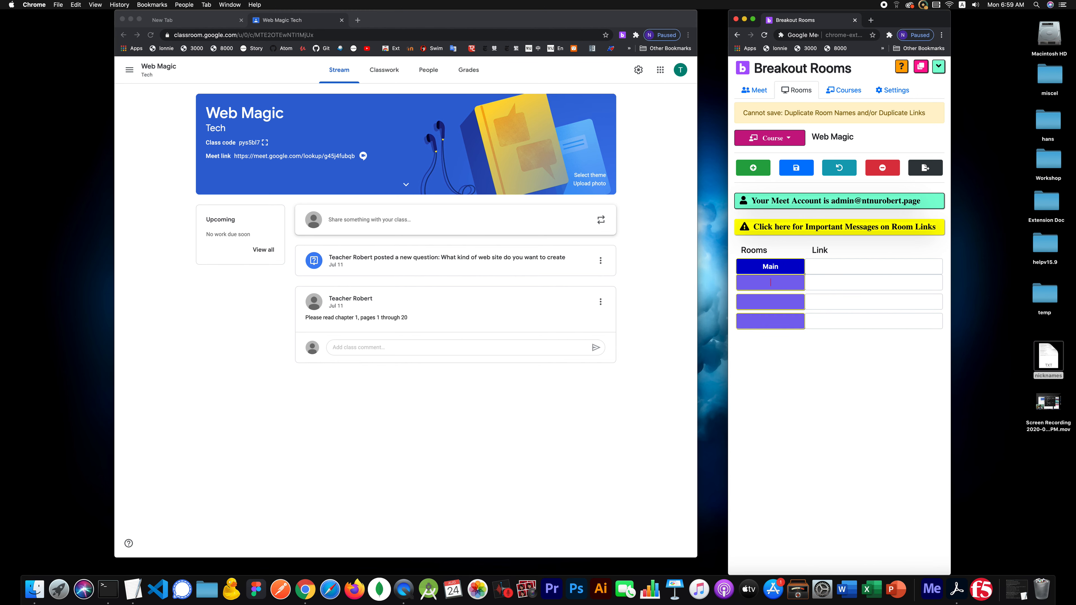
type("Room 1")
key("Tab")
key("Tab")
type("R")
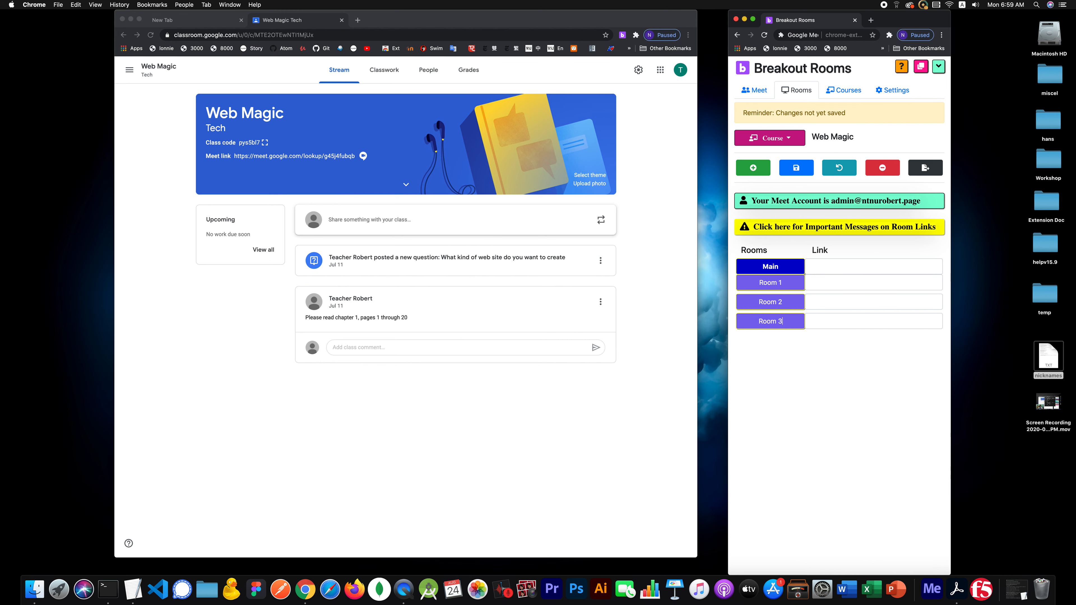
left_click(806, 166)
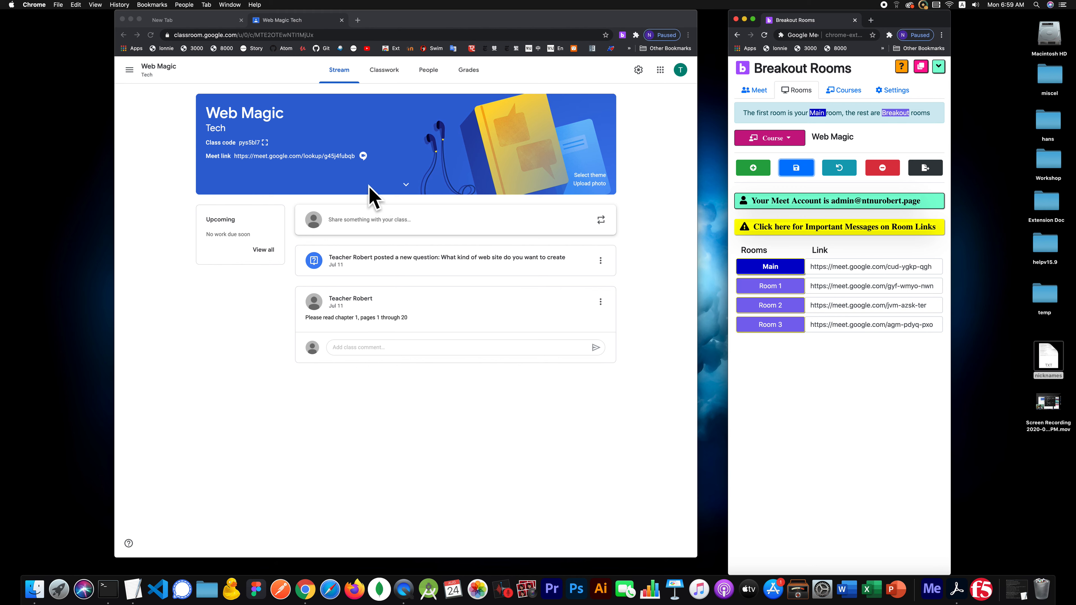
left_click(364, 173)
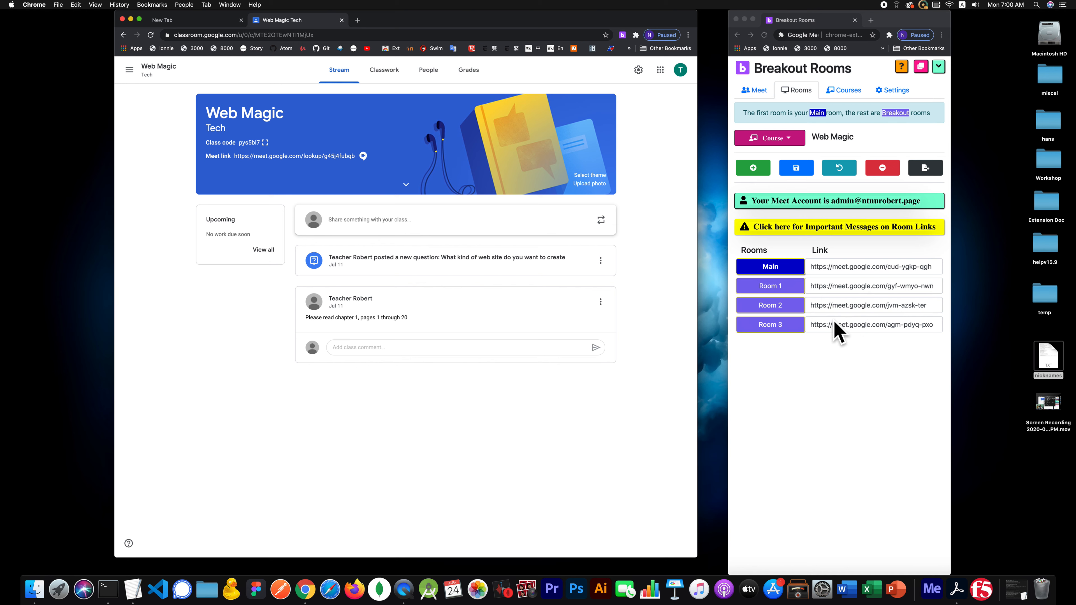
- Choose Web Magic as the course with 3 breakouts, then view its rooms and links
left_click(756, 90)
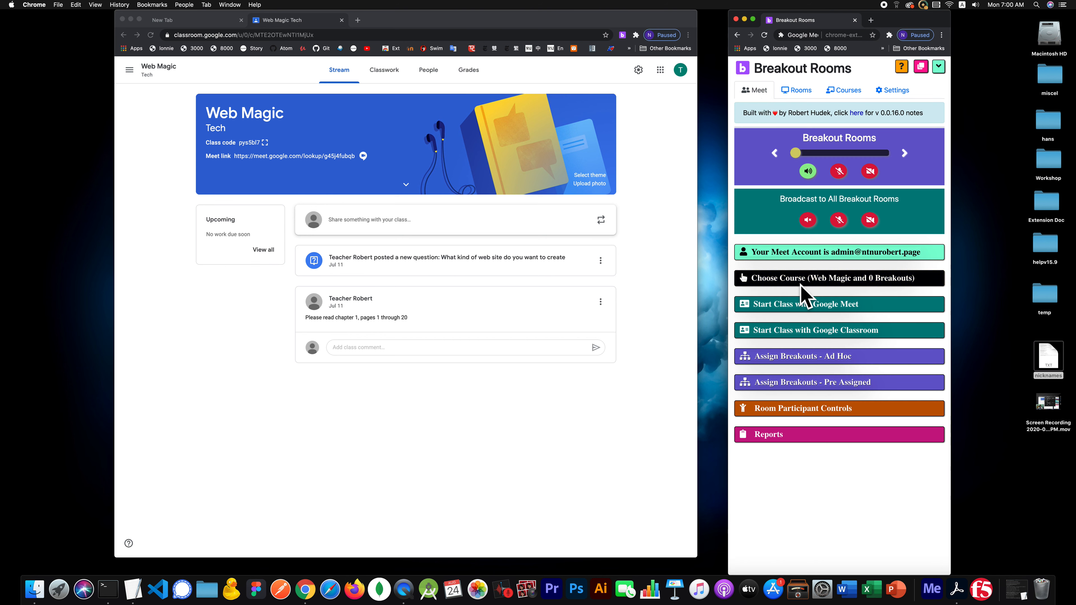
left_click(804, 282)
left_click(776, 305)
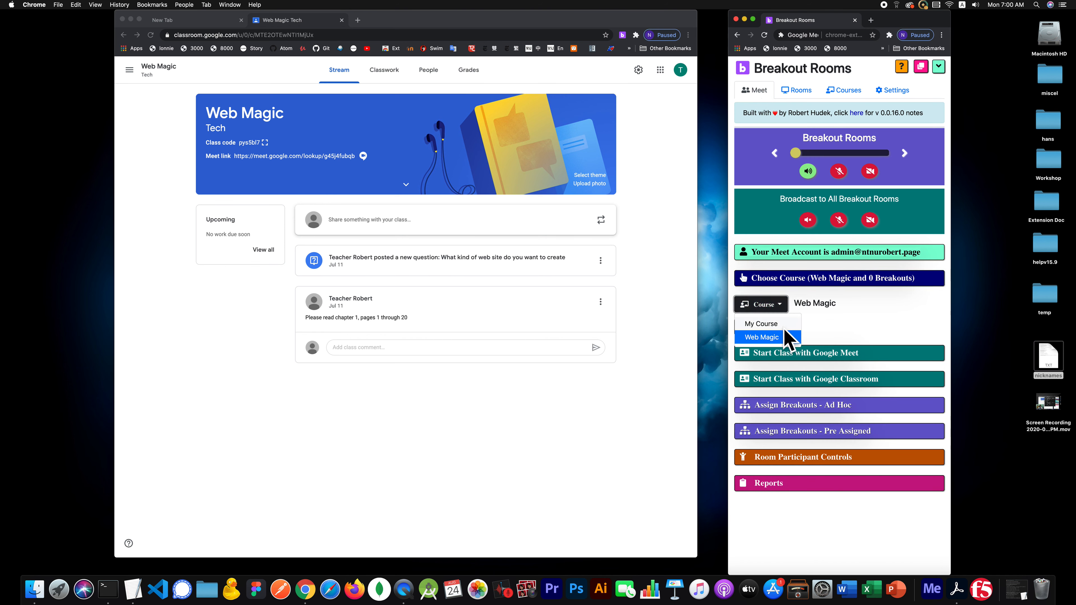
left_click(762, 338)
left_click(774, 328)
left_click(750, 373)
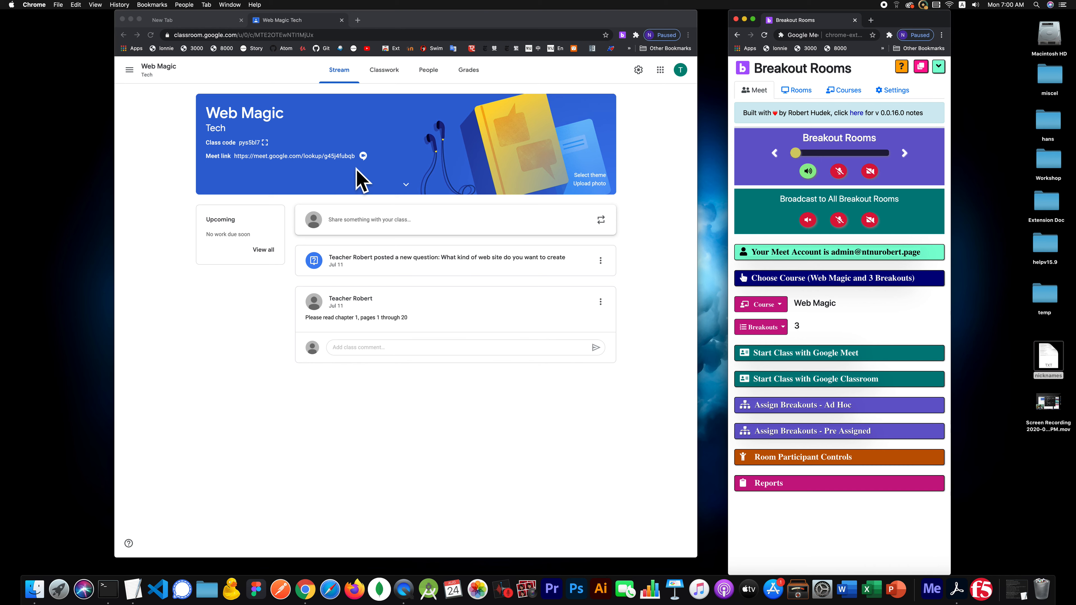
left_click(800, 90)
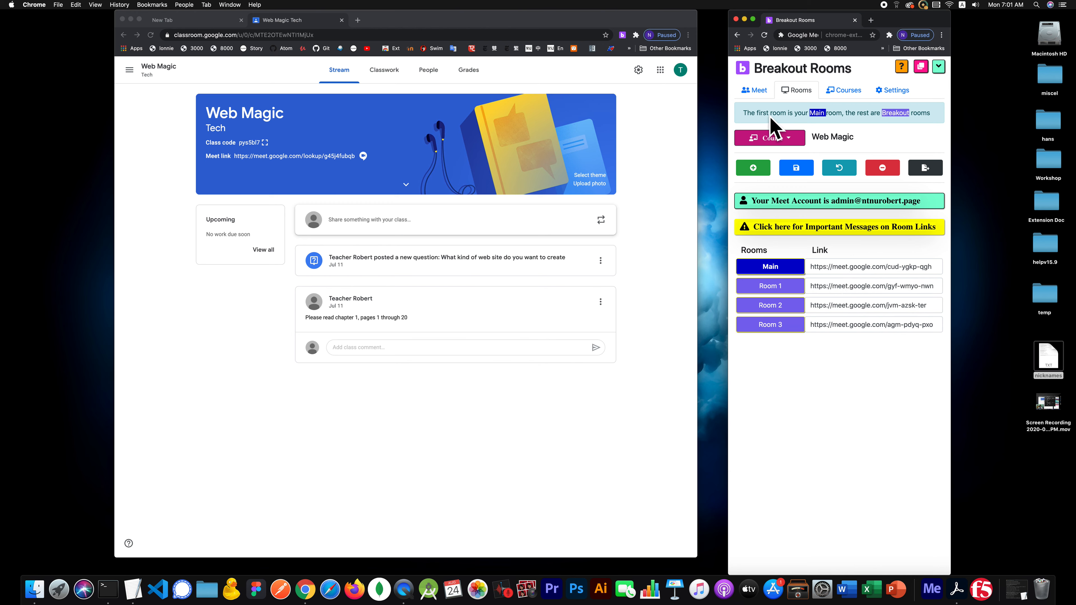
- Open the Web Magic Meet link from the Classroom start-class steps in a new tab
left_click(757, 90)
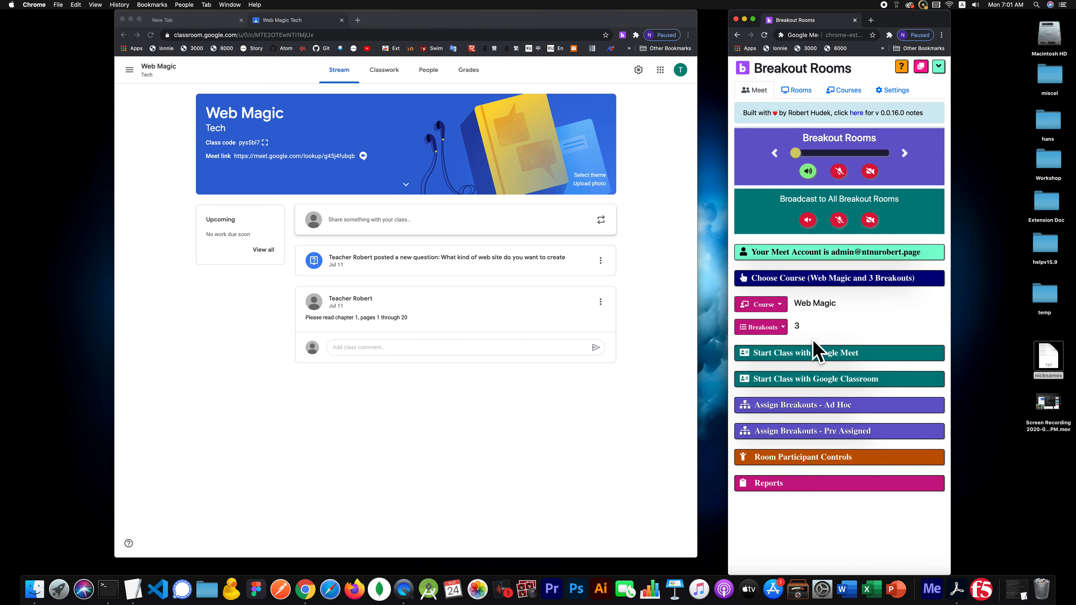
left_click(824, 280)
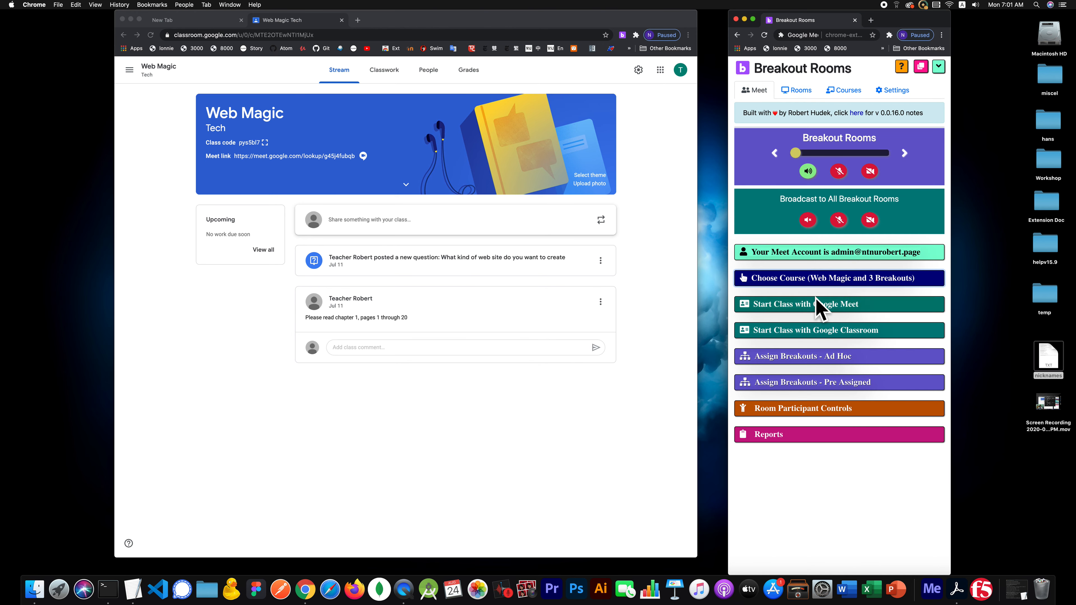
left_click(832, 335)
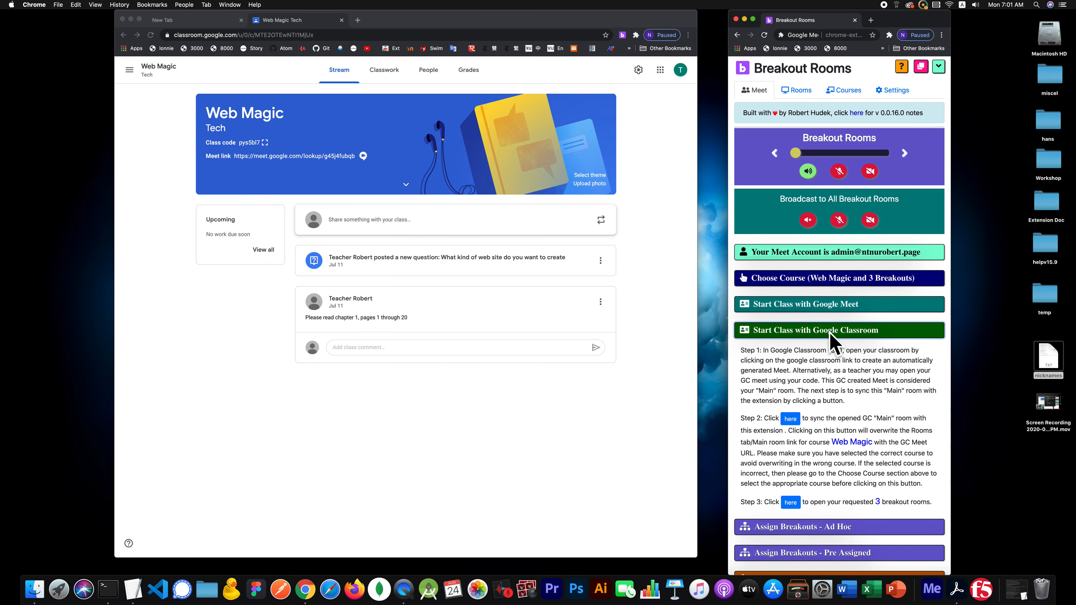
scroll(812, 362, "down", 2)
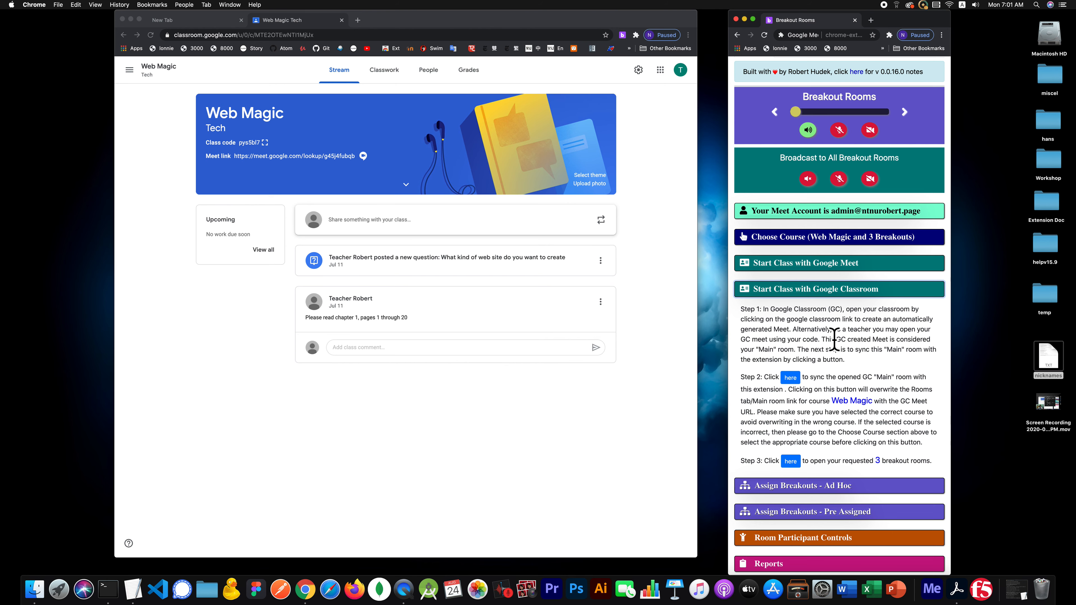
left_click(321, 156)
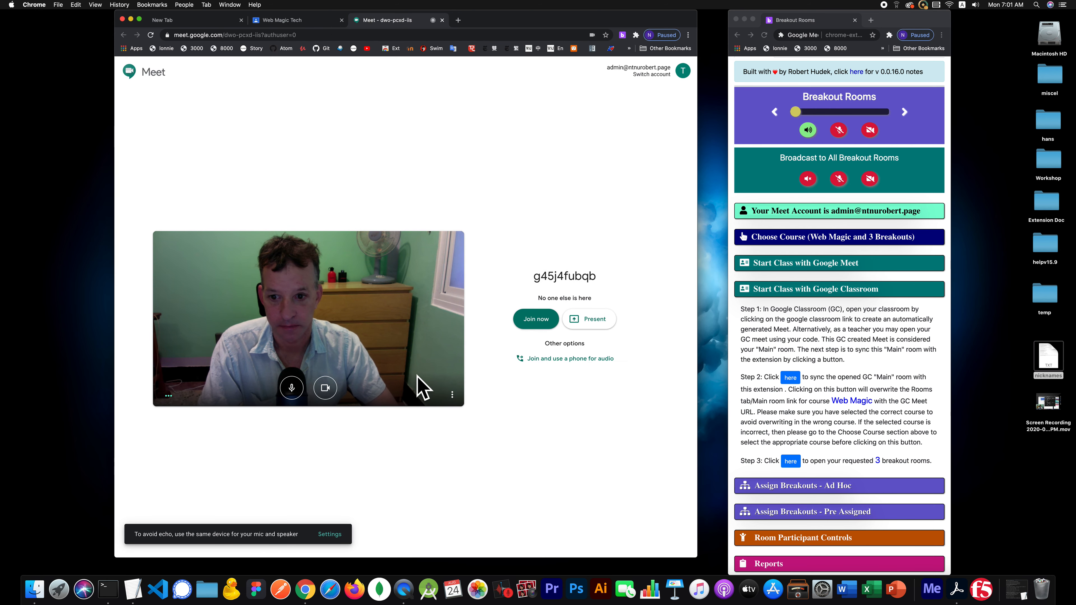
left_click(536, 320)
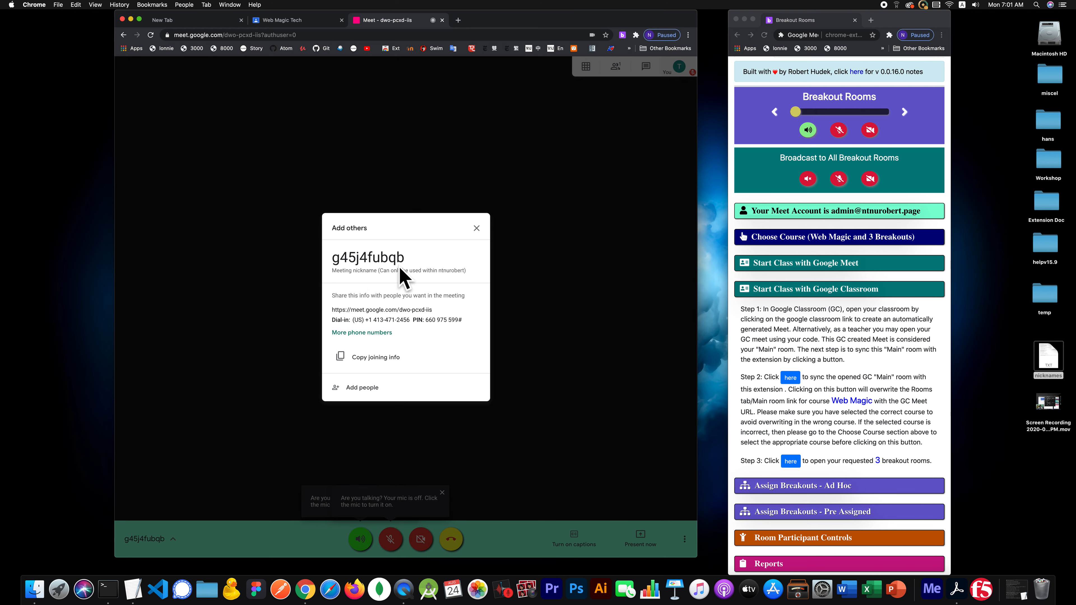
left_click(476, 229)
left_click(441, 492)
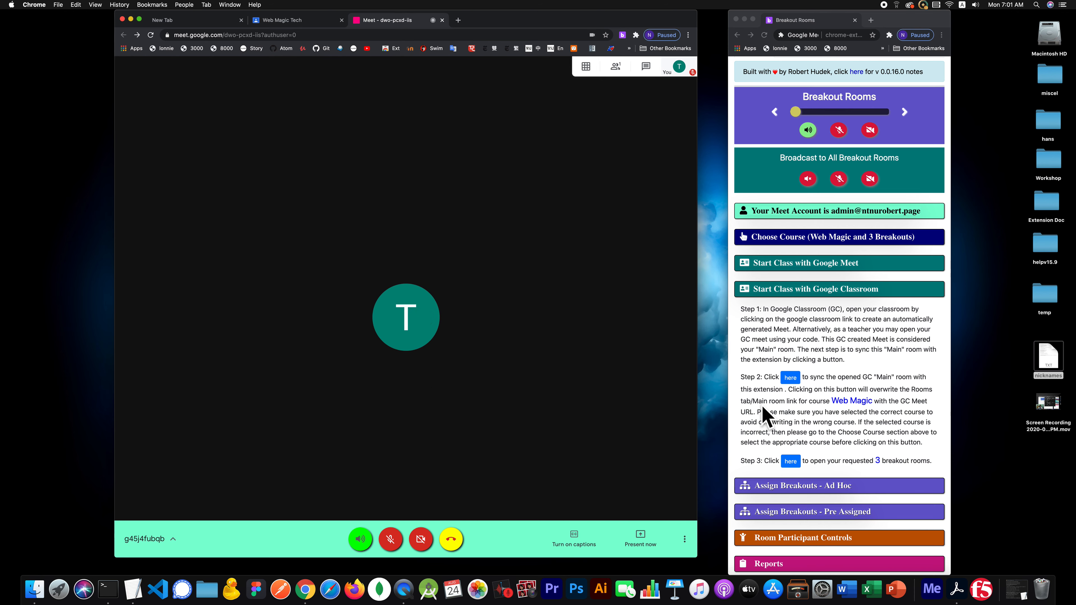
left_click(790, 378)
left_click(791, 379)
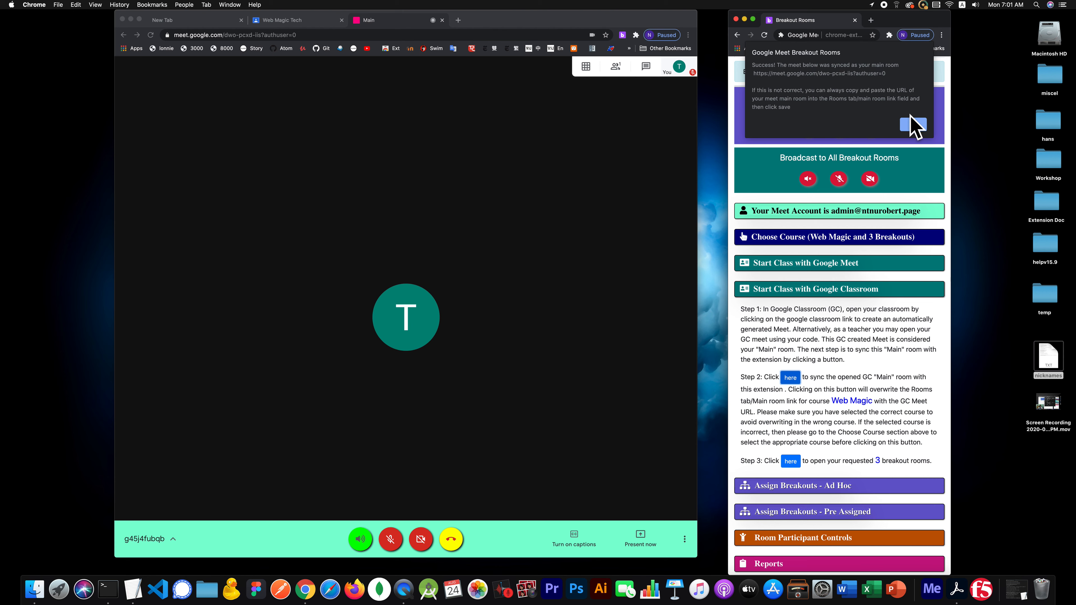
- Confirm the sync message, then toggle the Main room microphone on and back off
left_click(912, 125)
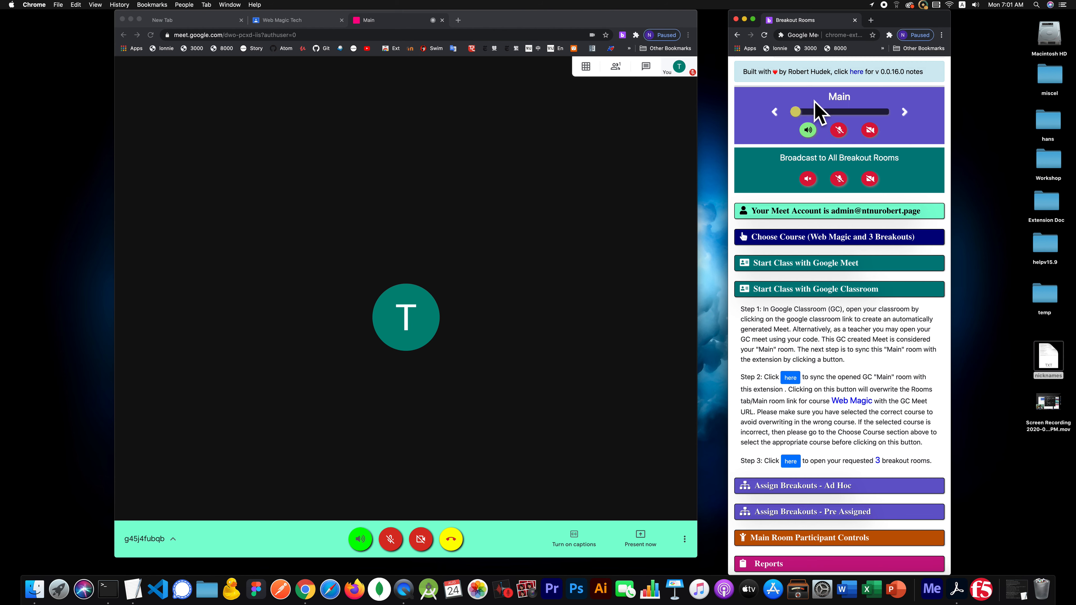
left_click(840, 131)
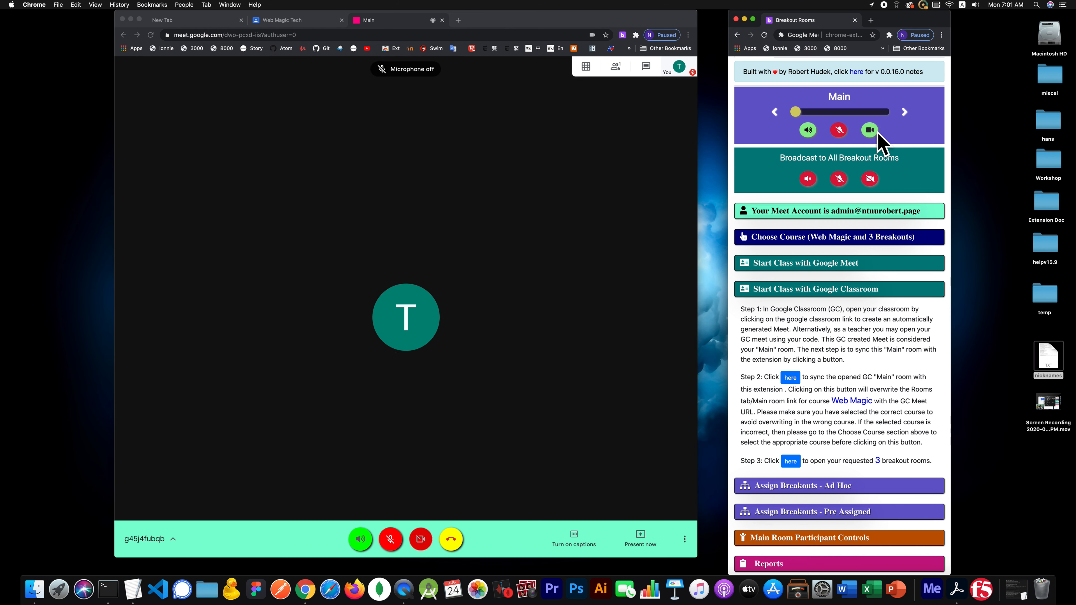
left_click(841, 130)
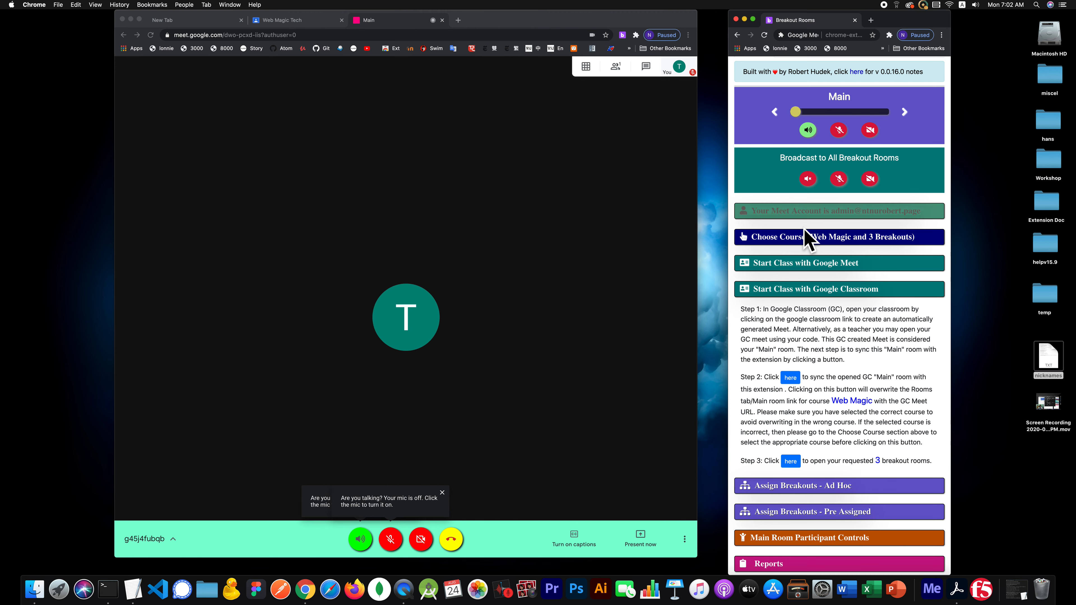
left_click(811, 237)
left_click(783, 284)
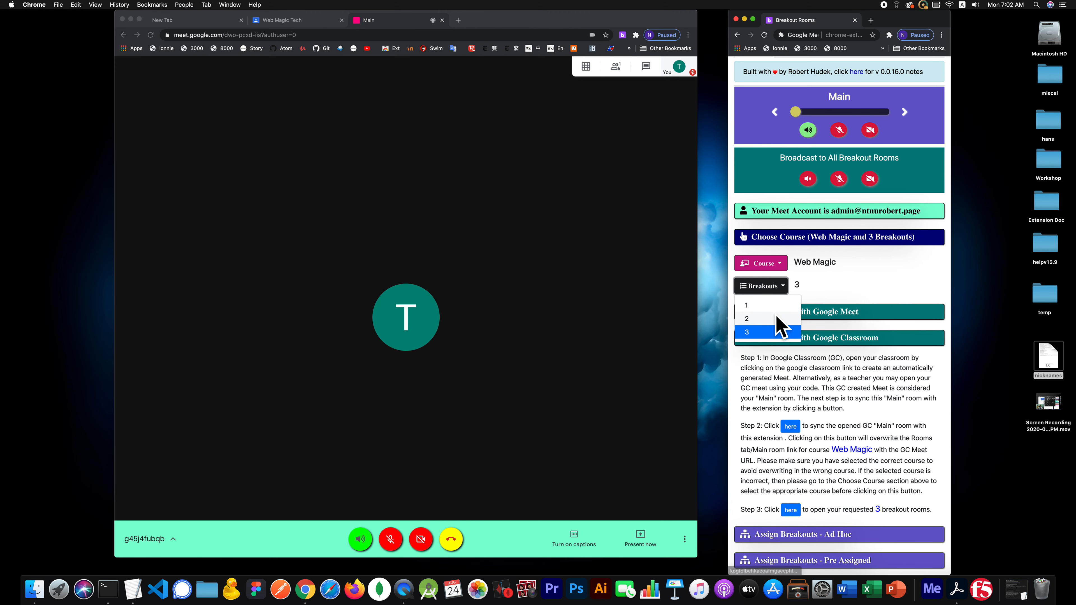
left_click(782, 310)
left_click(810, 278)
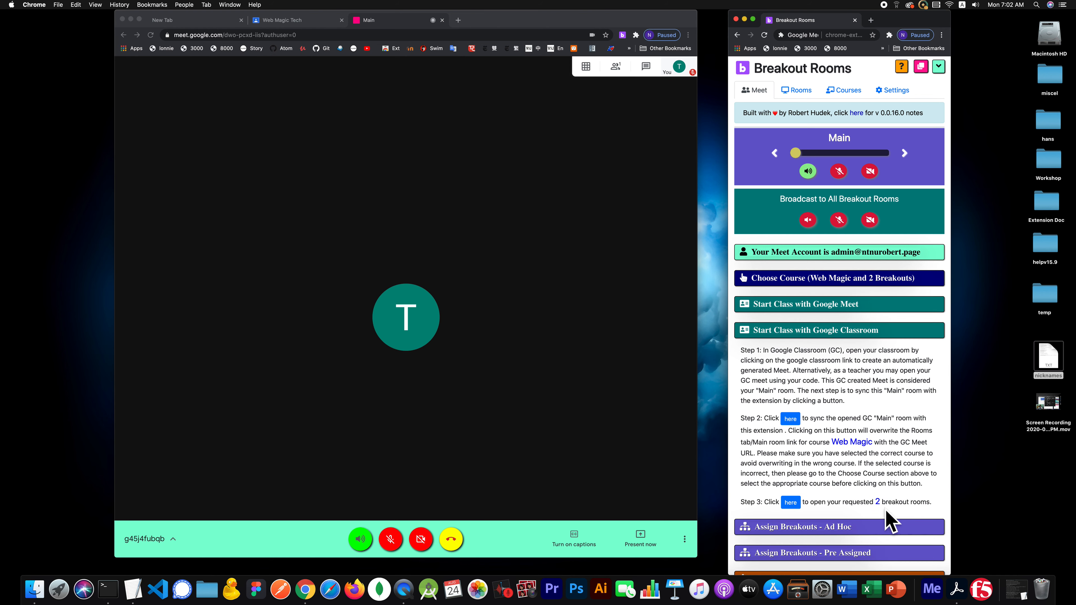
left_click(817, 278)
left_click(781, 327)
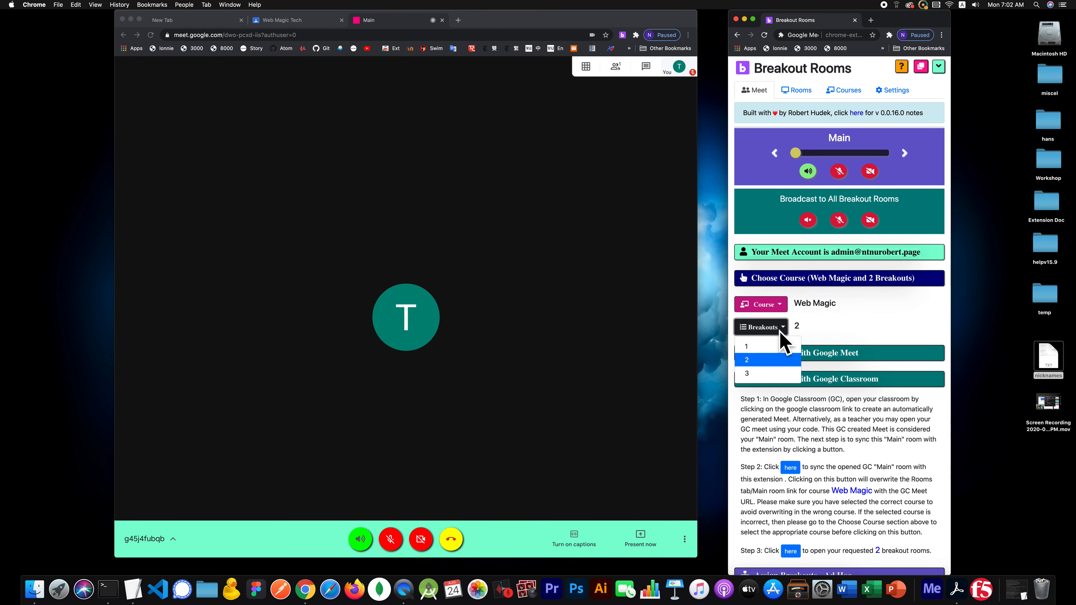
left_click(772, 372)
left_click(792, 278)
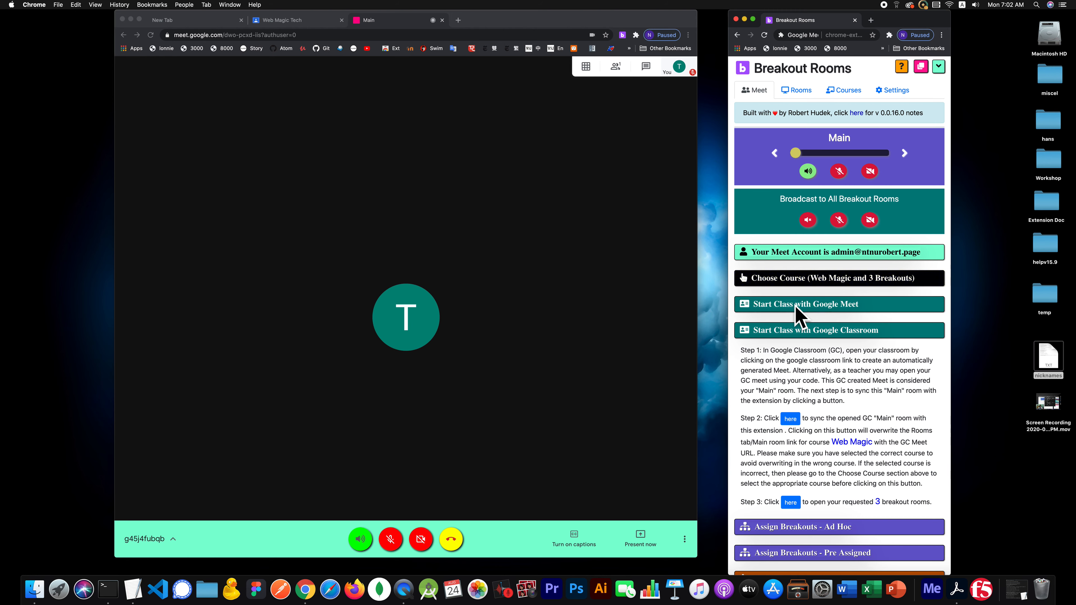
- Launch Room 1, Room 2 and Room 3 from Step 3 of the Classroom instructions
left_click(803, 330)
left_click(807, 333)
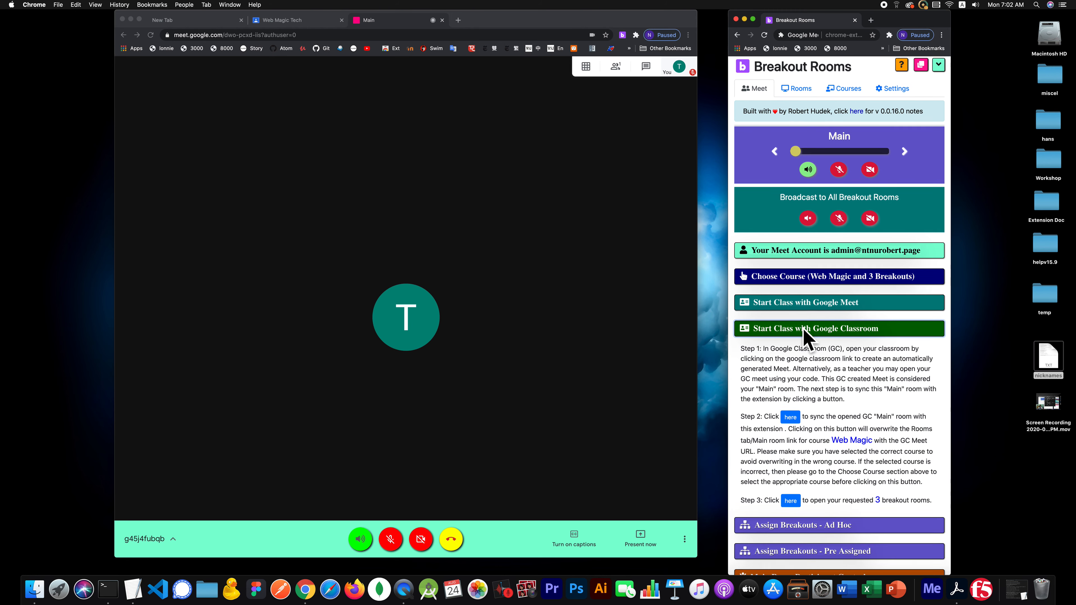
scroll(809, 339, "down", 2)
left_click(790, 461)
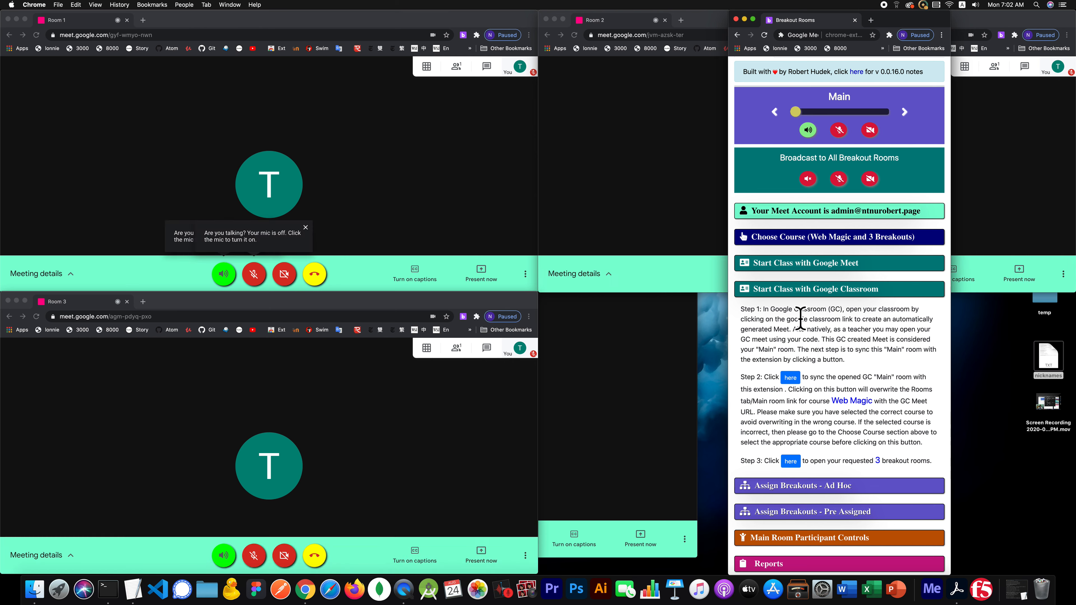
- Retile Main and Rooms 1–3 into a 2×2 grid and move the compact panel to screen centre
left_click(785, 289)
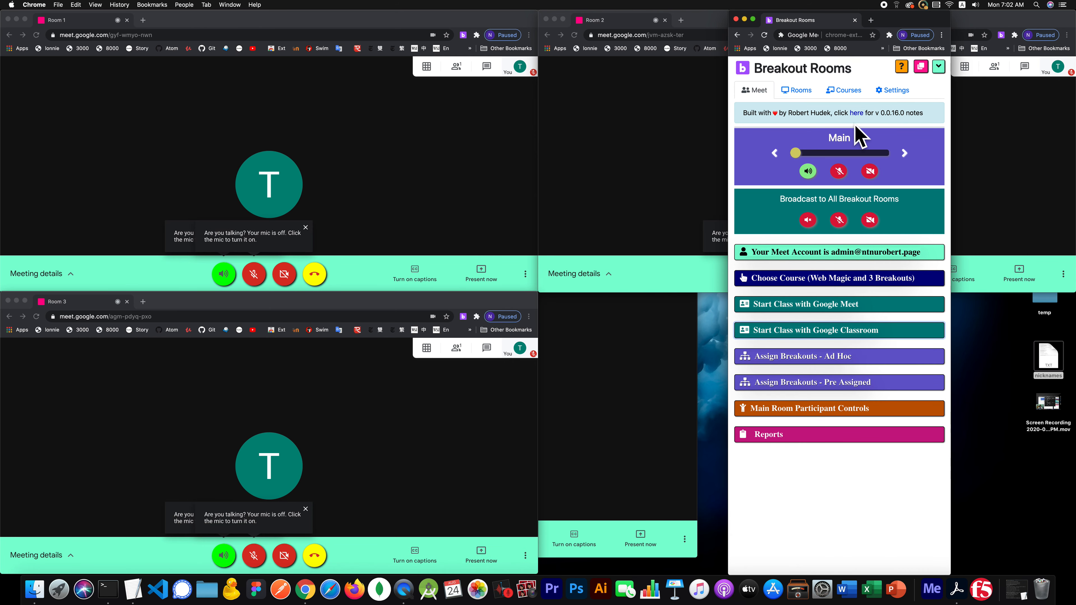
left_click(921, 70)
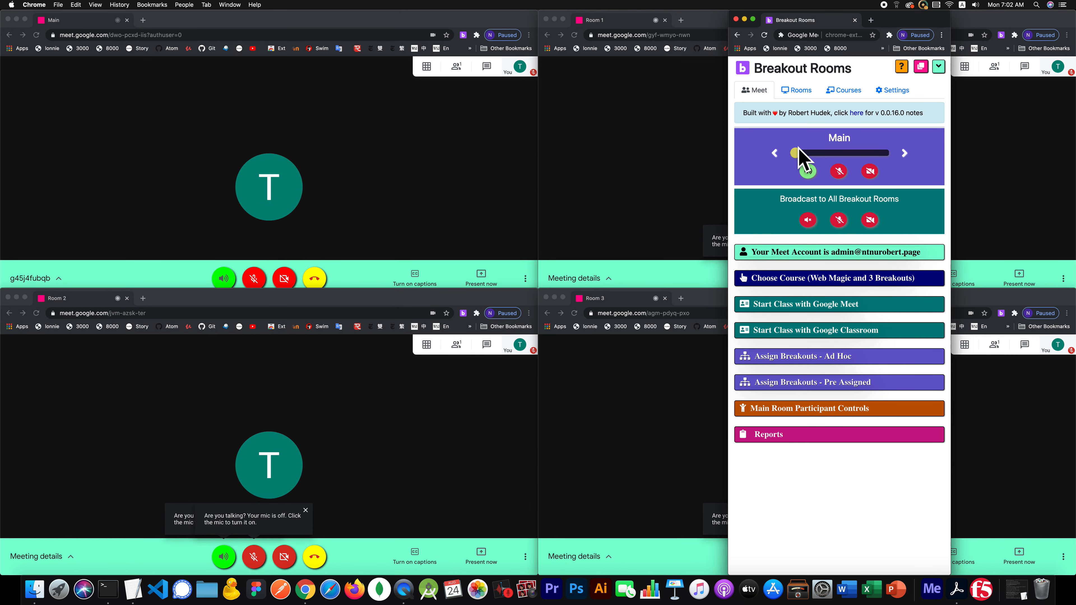
left_click(938, 68)
left_click_drag(888, 29, 618, 239)
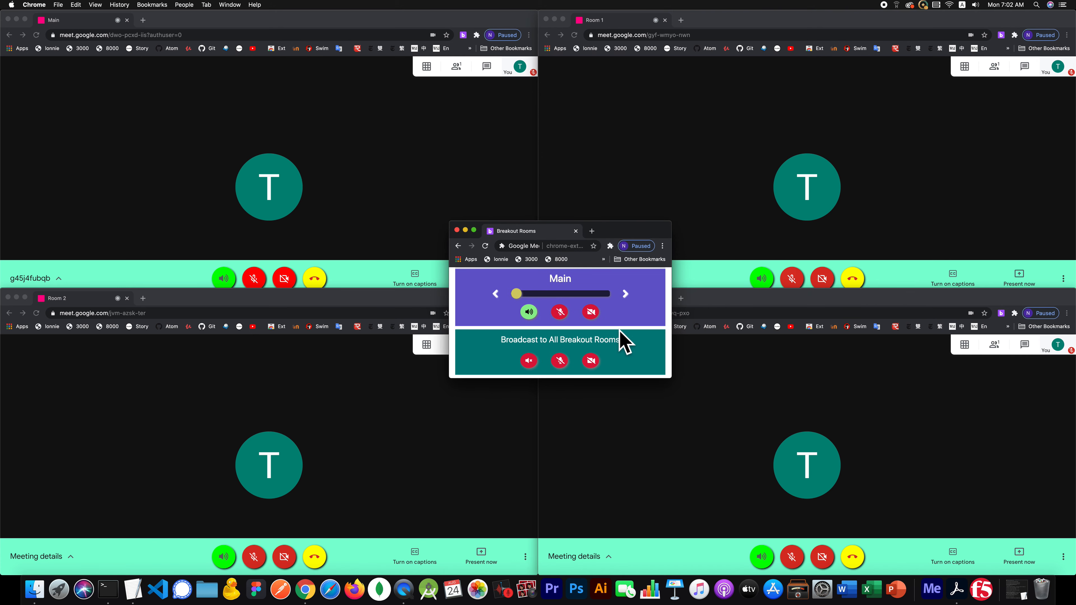
- Make Room 1 the live room and turn on its microphone and camera
left_click(625, 294)
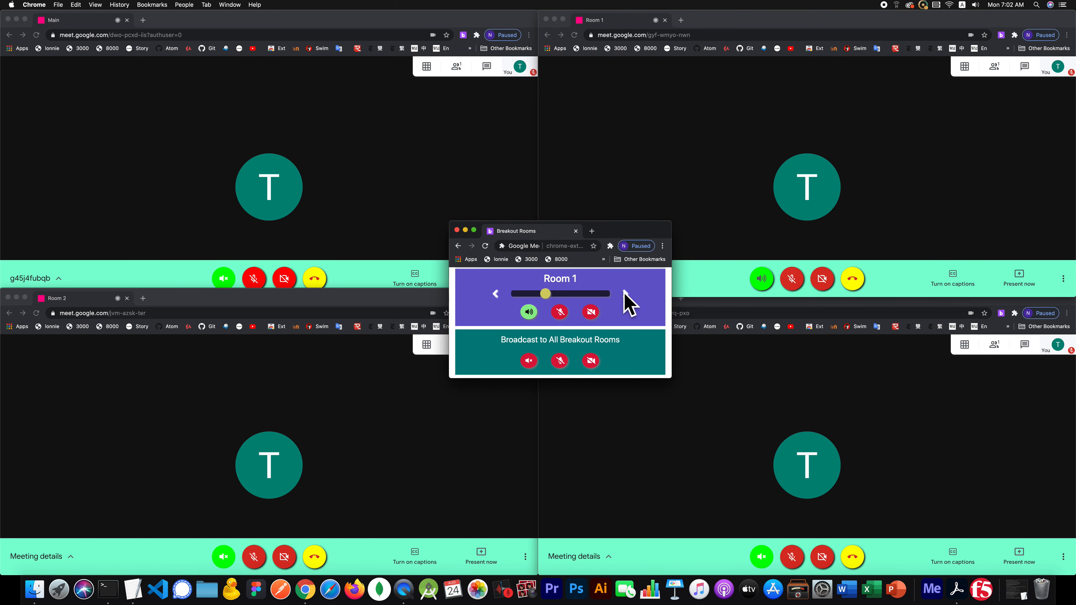
left_click(559, 313)
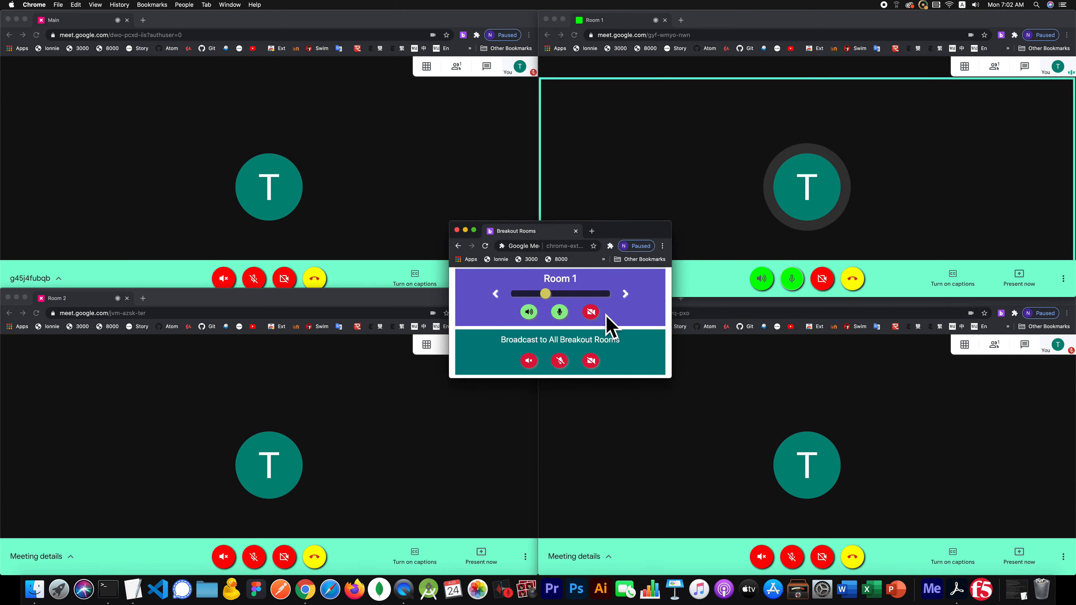
left_click(594, 315)
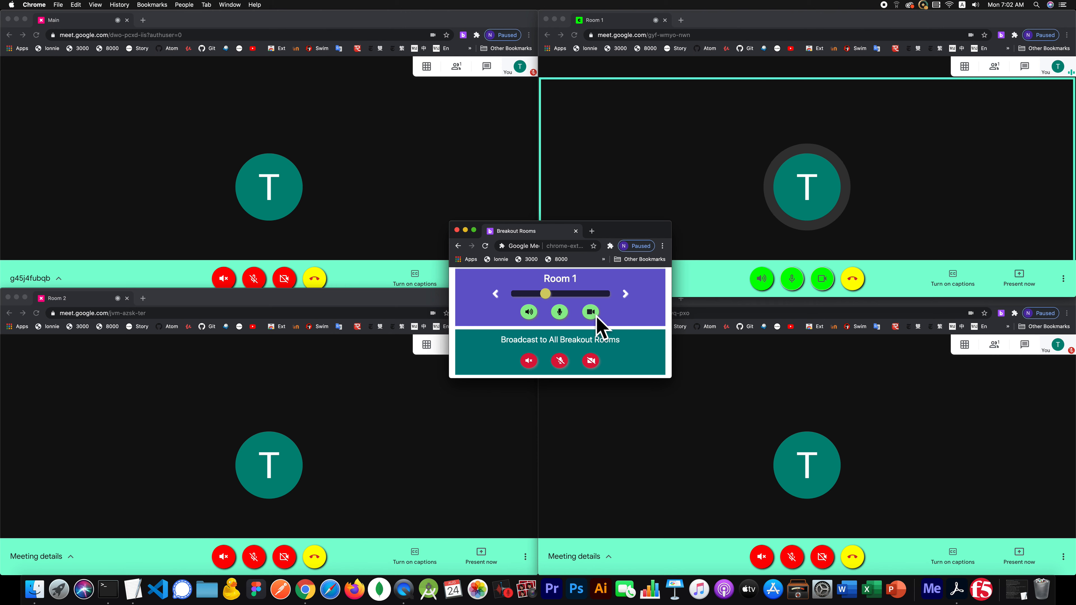
- Cycle the live room through Main and Rooms 1–3, ending on Room 2, then reload the panel
left_click(625, 295)
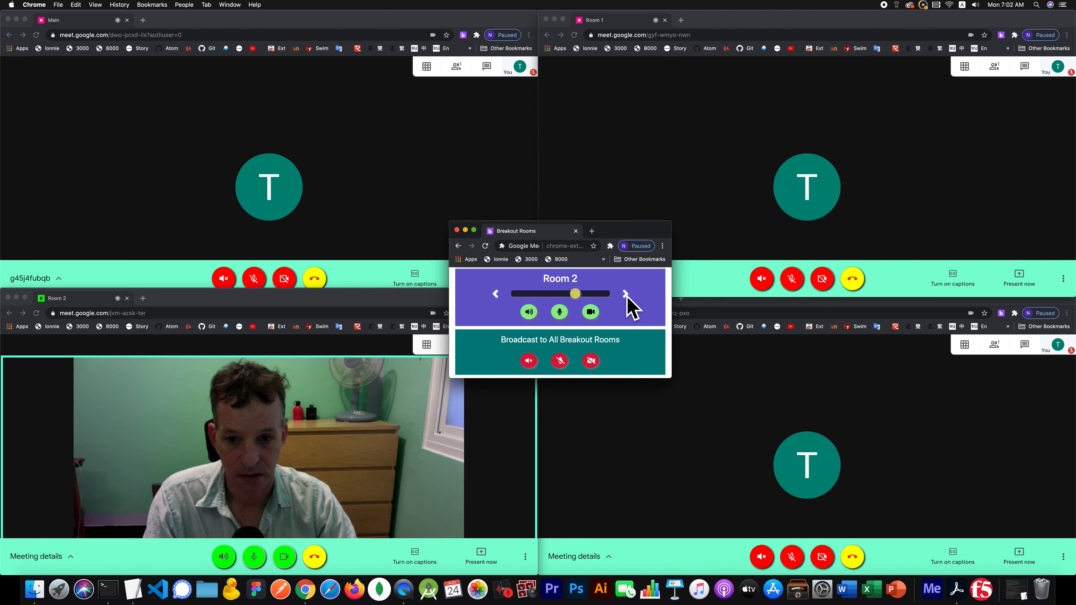
left_click(626, 294)
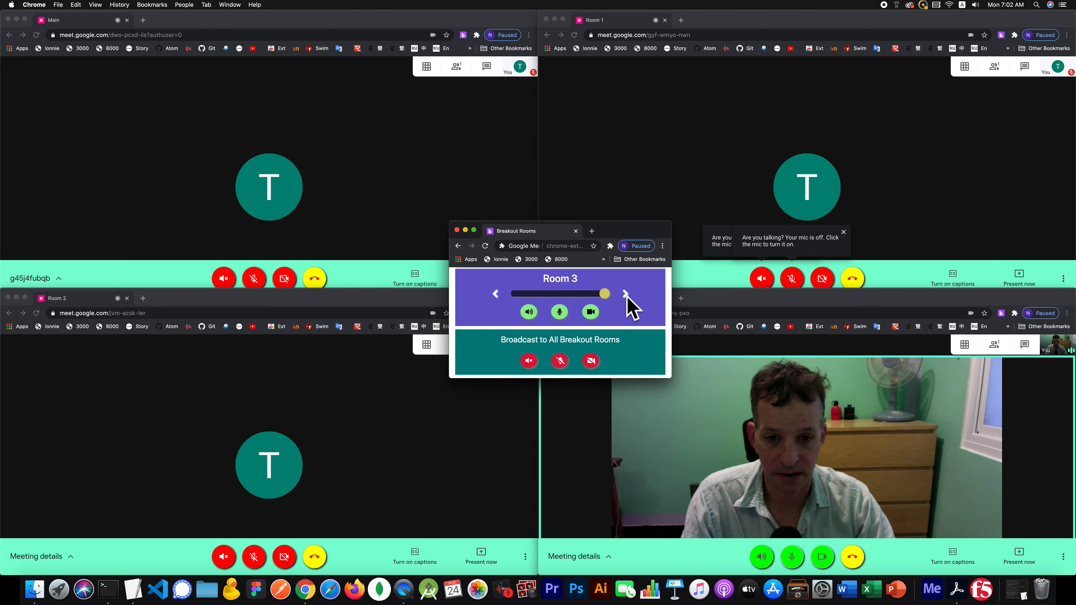
left_click(625, 294)
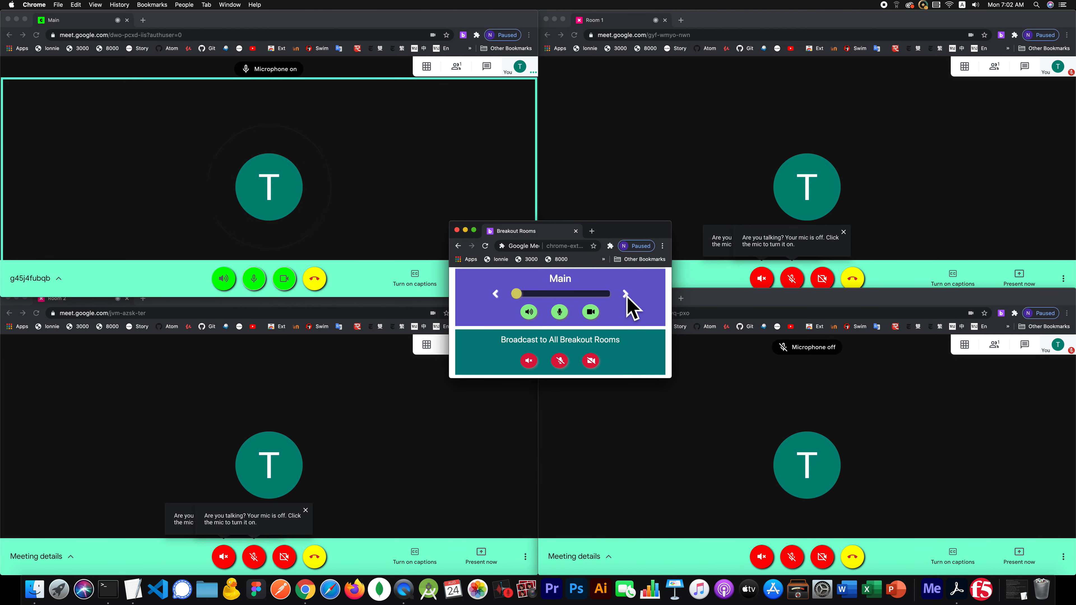
left_click(608, 294)
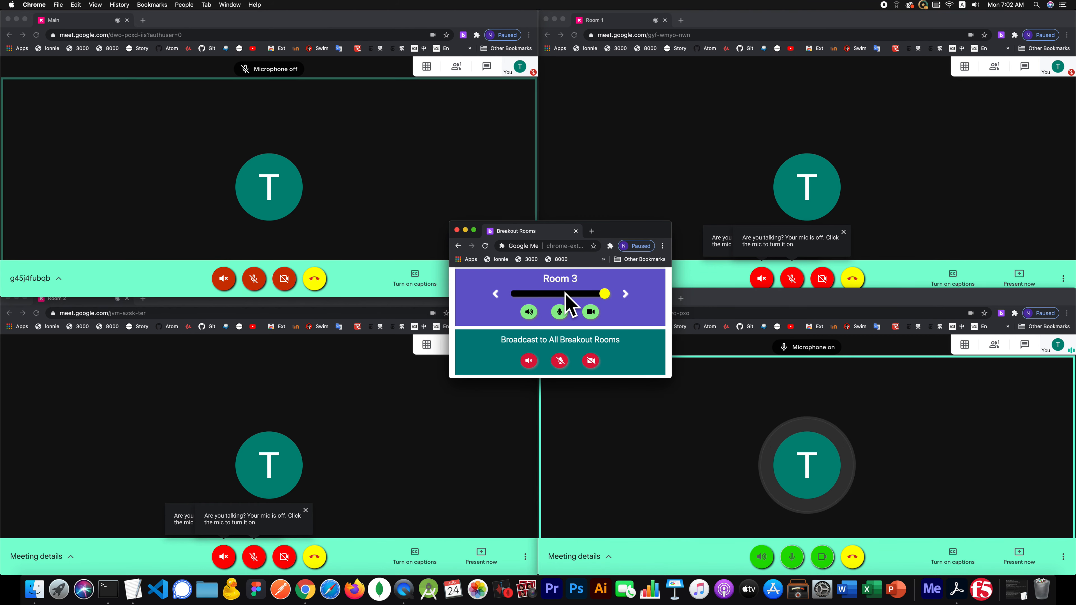
left_click(540, 294)
left_click(574, 294)
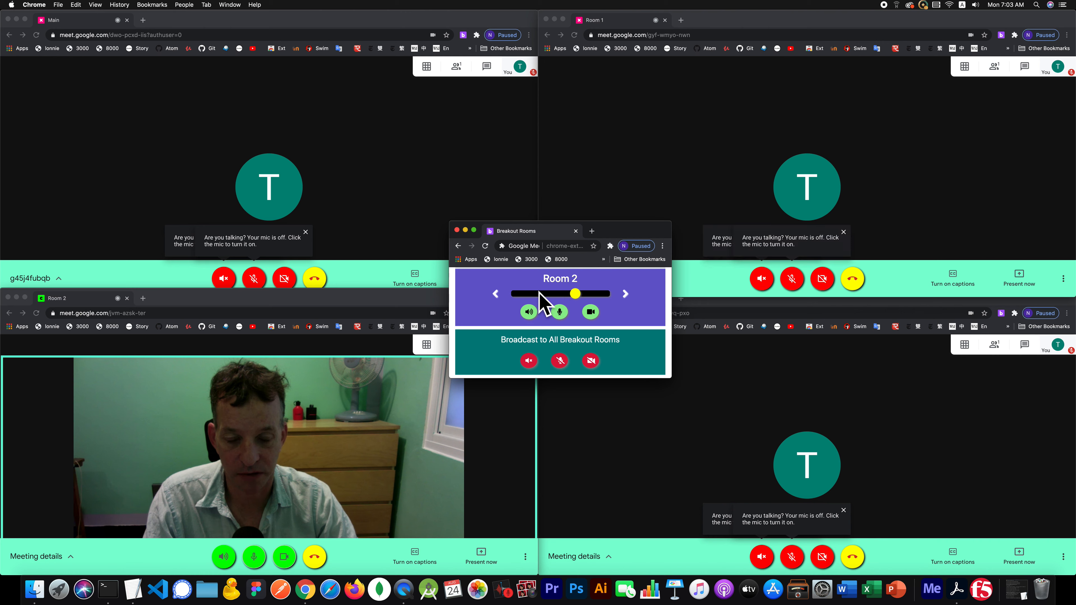
left_click(527, 294)
left_click(547, 294)
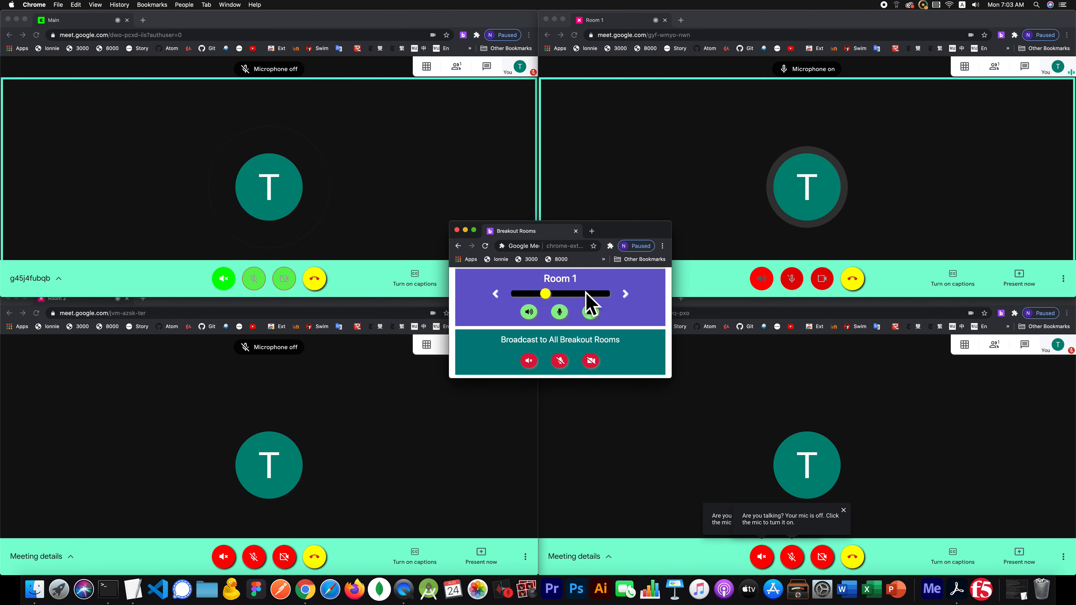
left_click(580, 294)
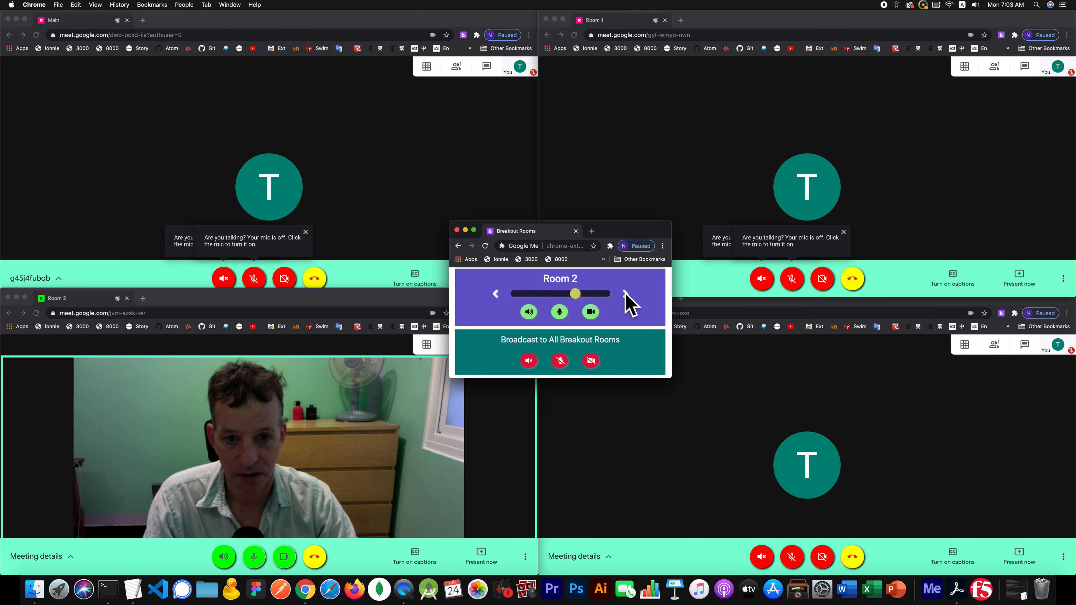
left_click(625, 293)
left_click(495, 294)
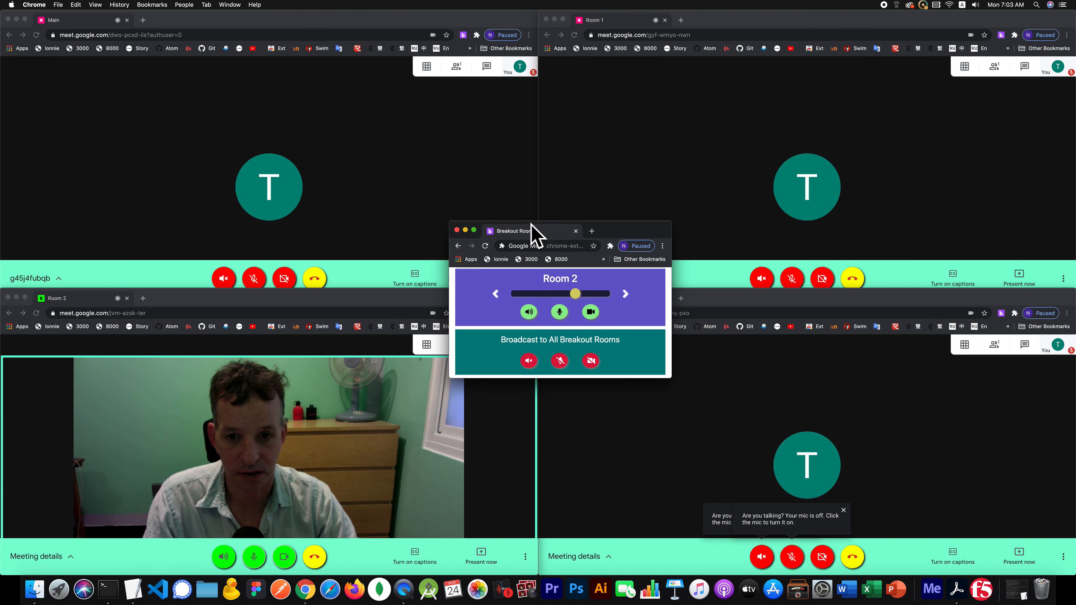
left_click(485, 246)
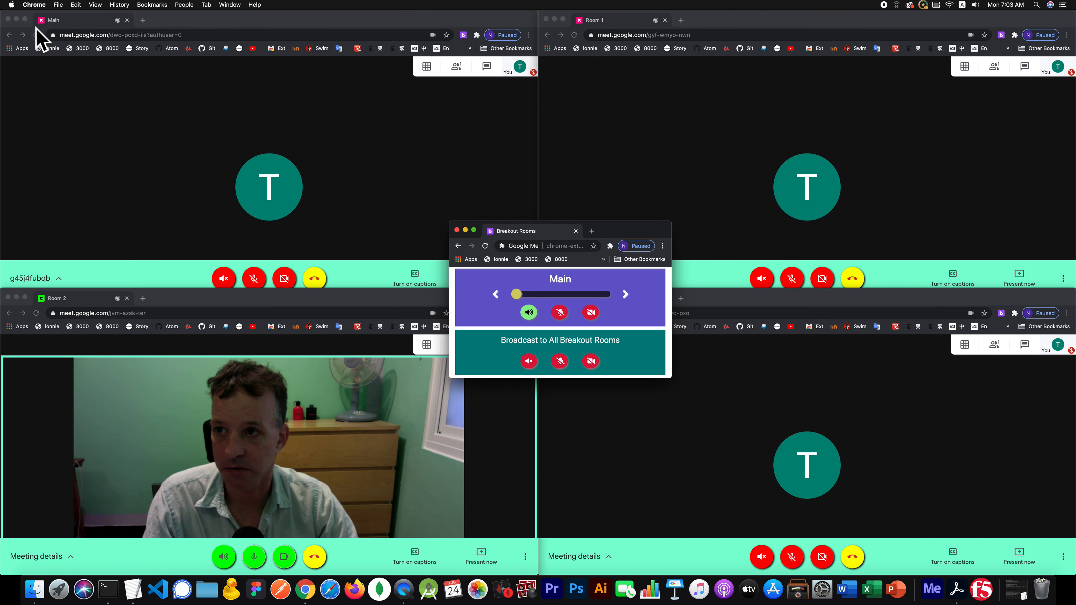
- Bring the Breakout Rooms panel in front of the Main meeting and scroll up to its header
left_click(67, 26)
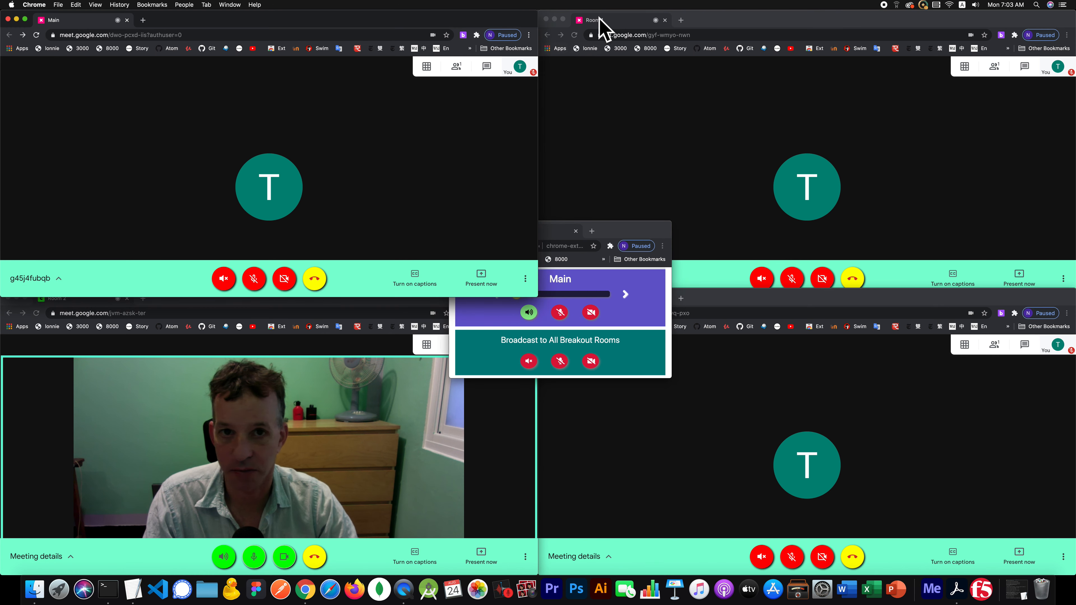
left_click(650, 352)
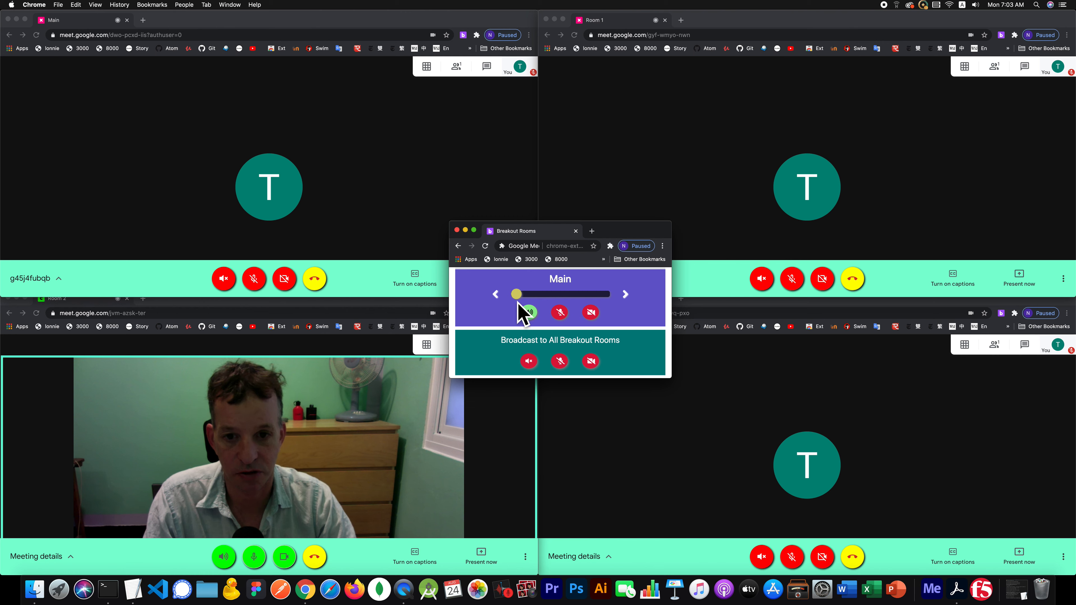
scroll(624, 306, "up", 3)
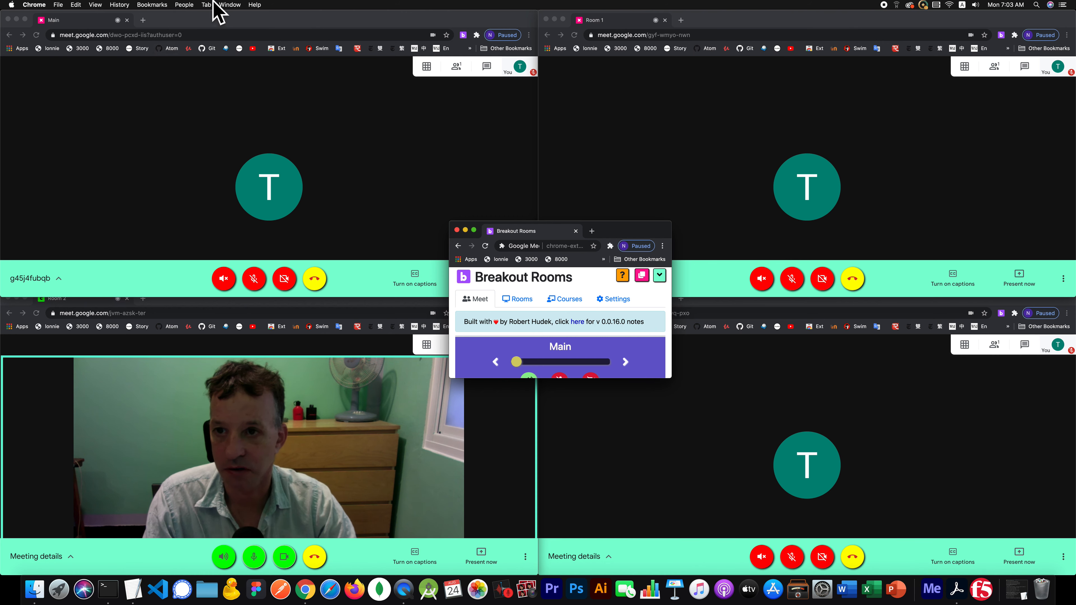
- Bring the Web Magic Tech Classroom window in front of the tiled meetings via Chrome's Window menu
left_click(229, 4)
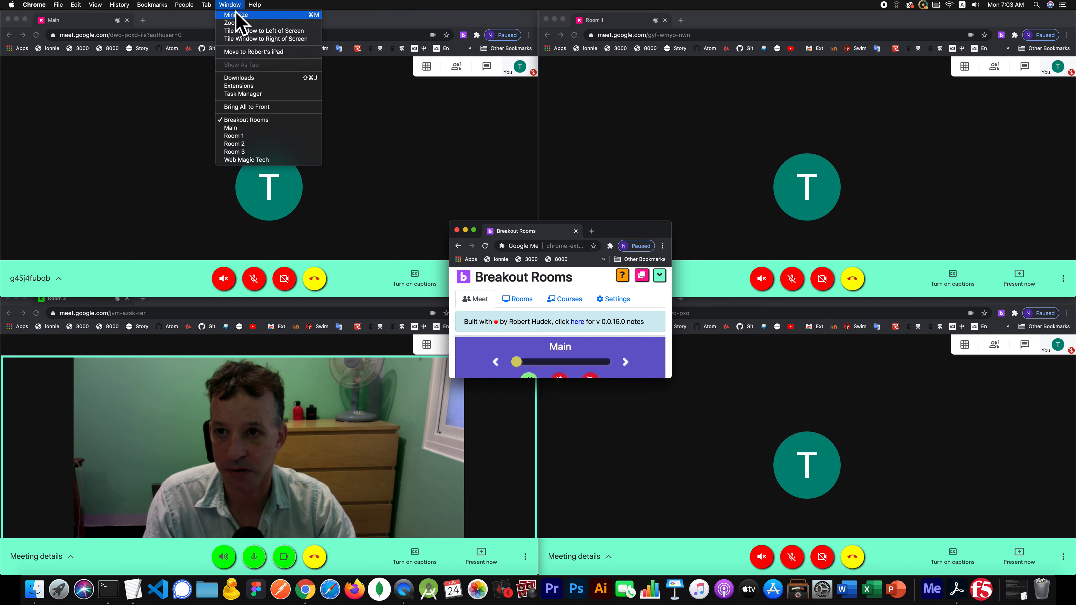
left_click(271, 160)
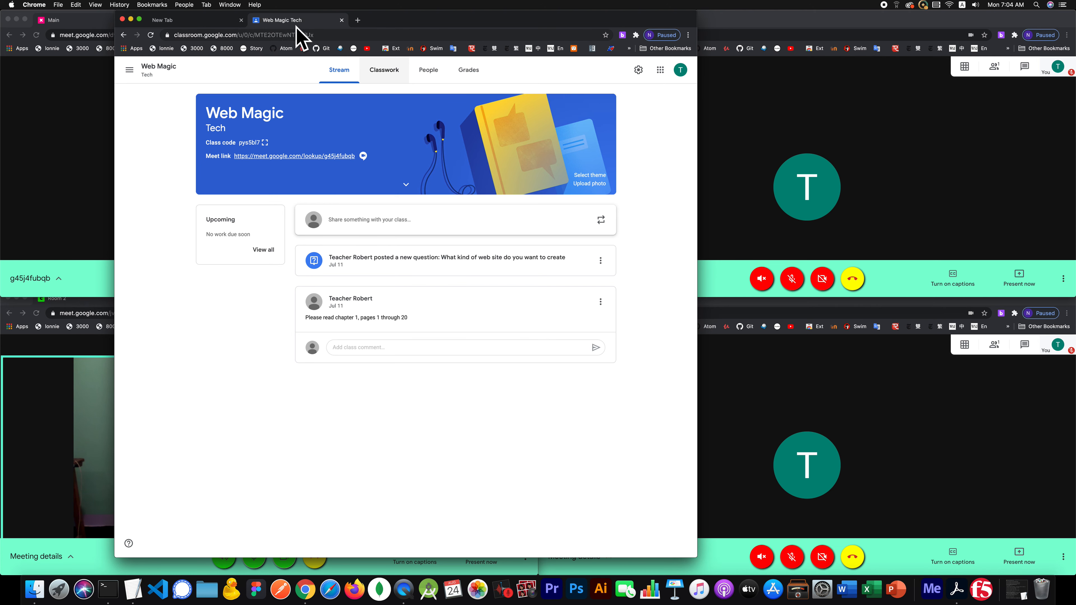
- Move Classroom right, select the Main meeting's web address, then shift Classroom slightly left beside it
left_click_drag(383, 21, 673, 21)
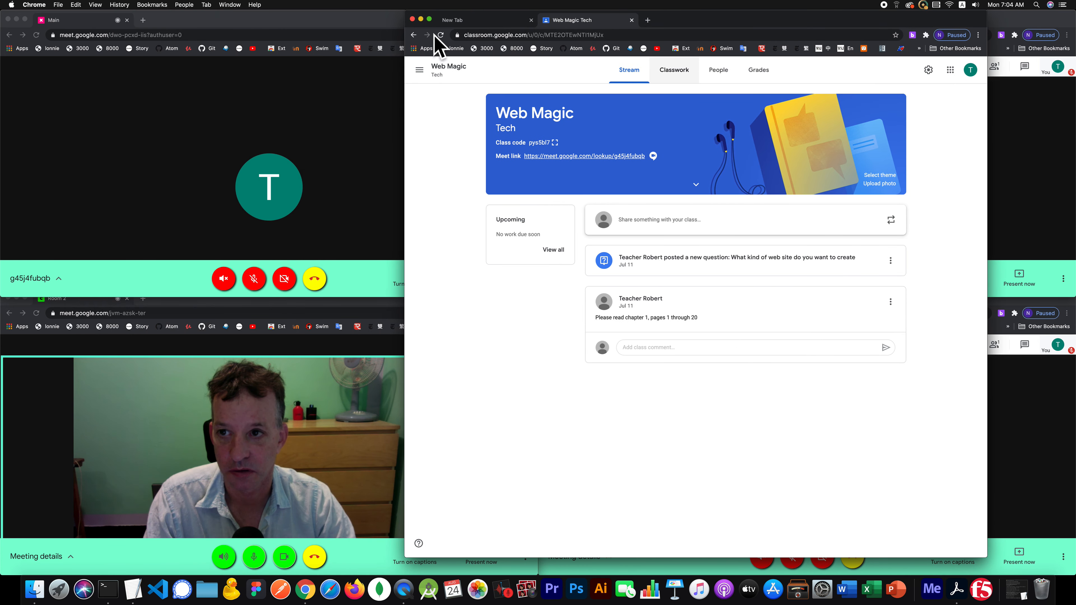
left_click(188, 36)
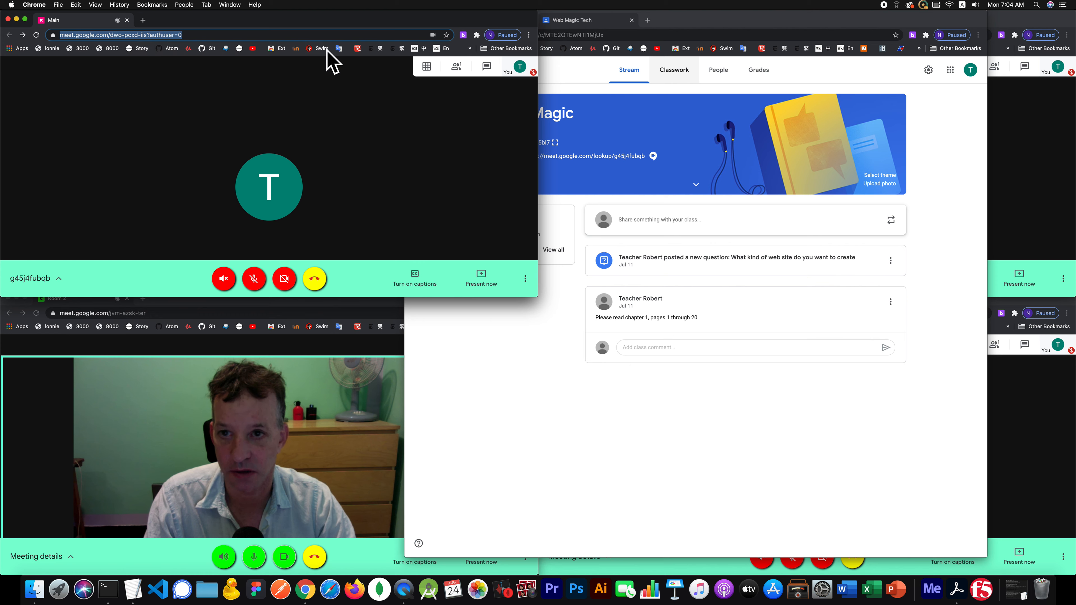
left_click(643, 108)
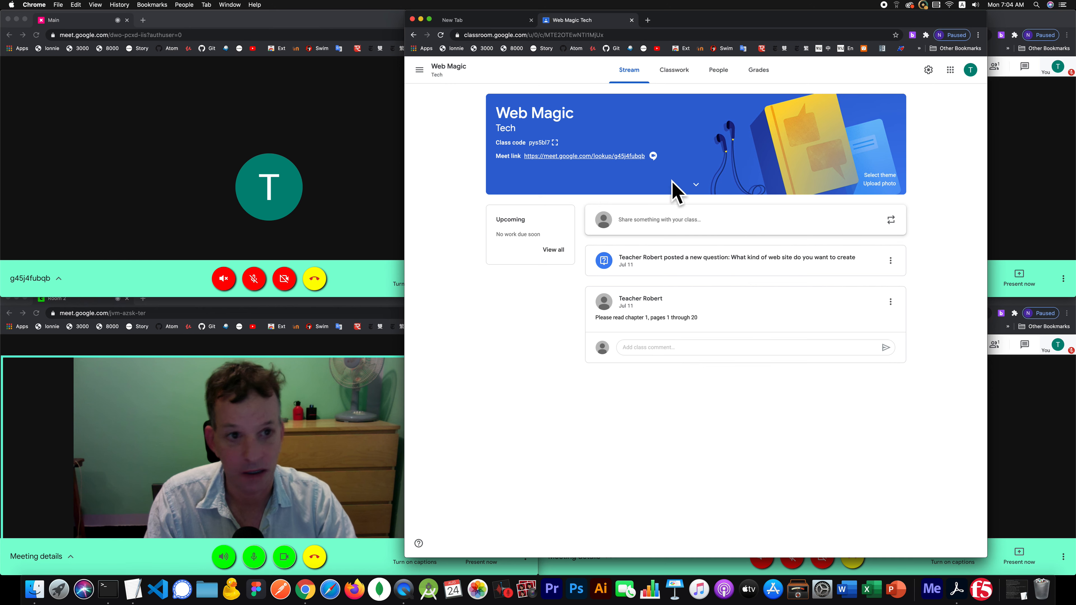
left_click_drag(860, 18, 771, 9)
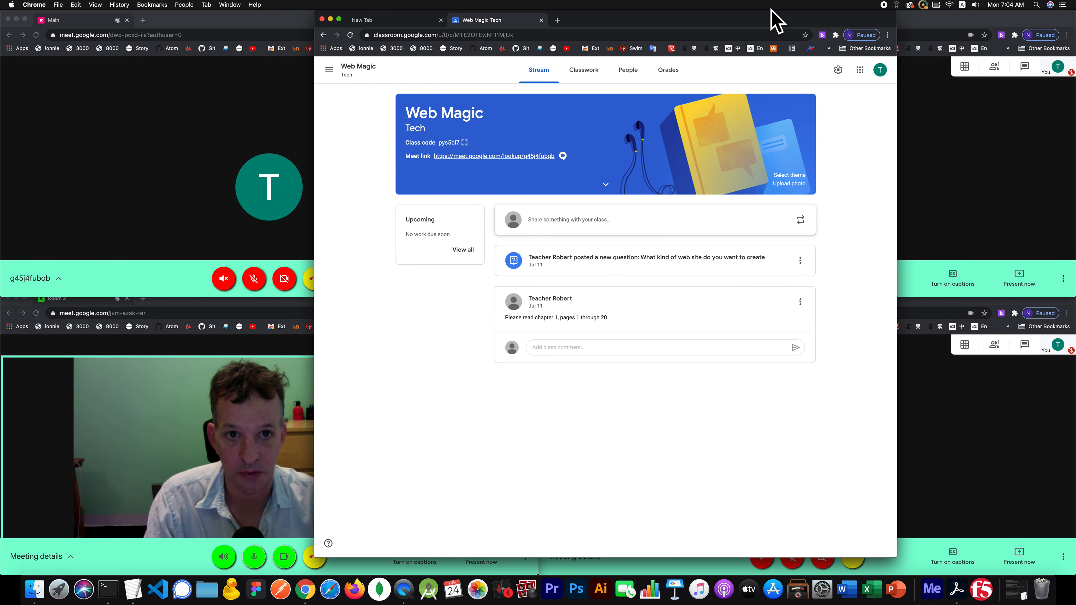